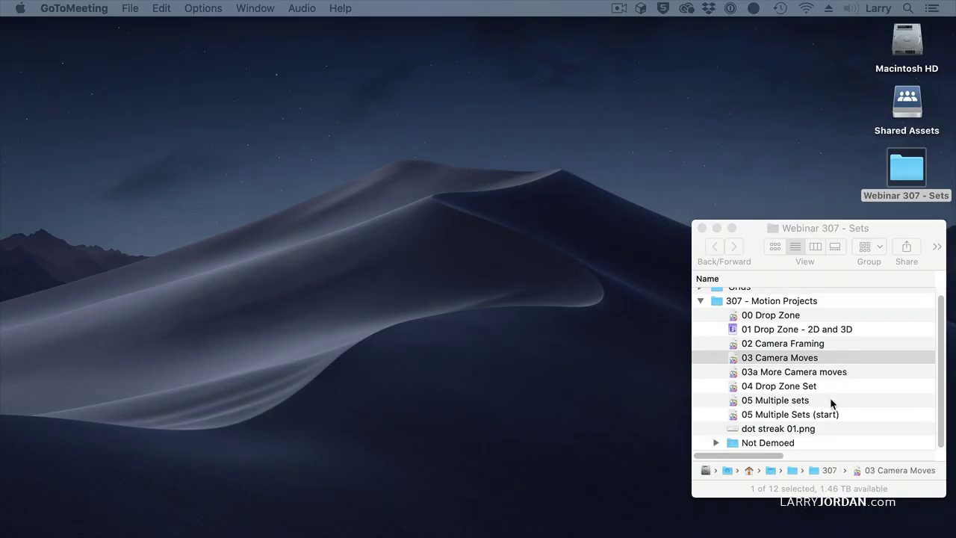
- Open the 05 Multiple Sets (start) project and play its move through the Active Camera view
double_click(734, 414)
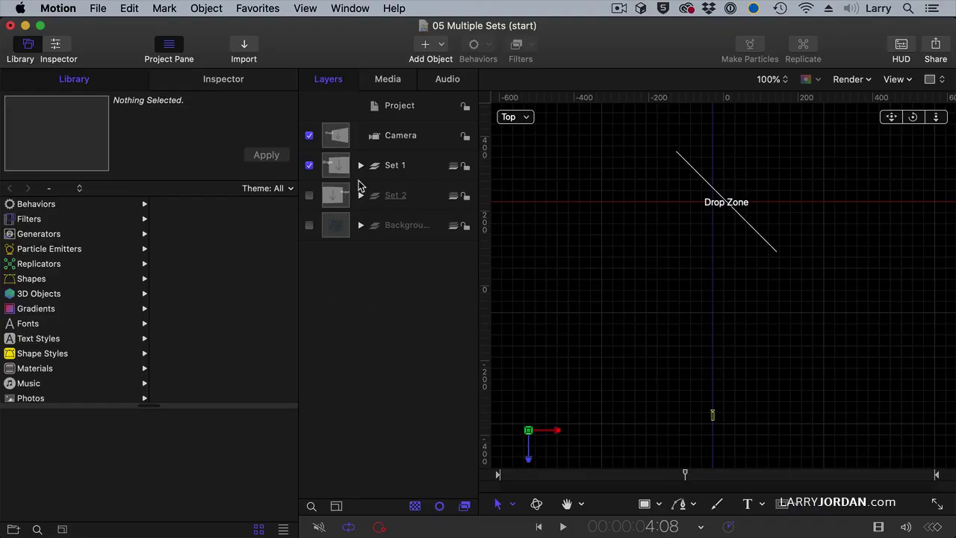
click(430, 163)
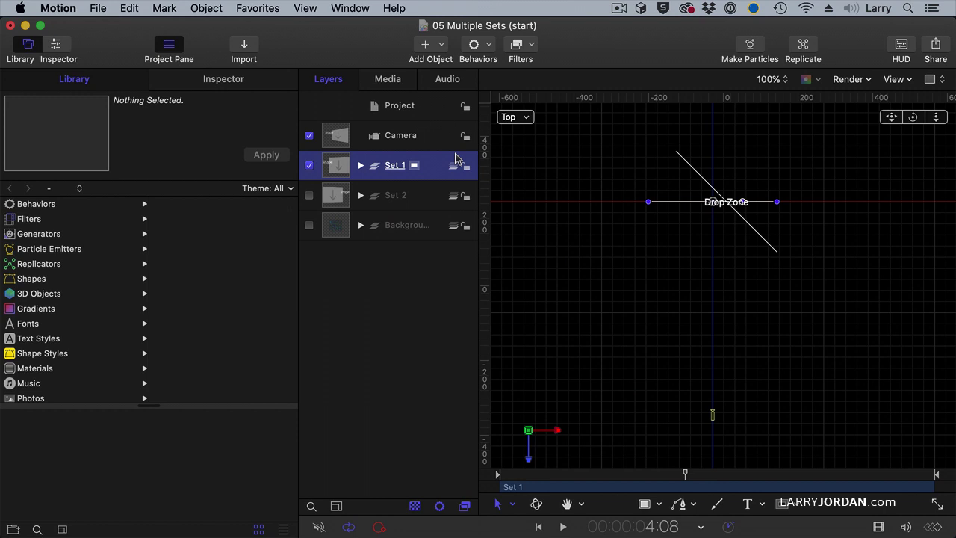
key(ctrl+a)
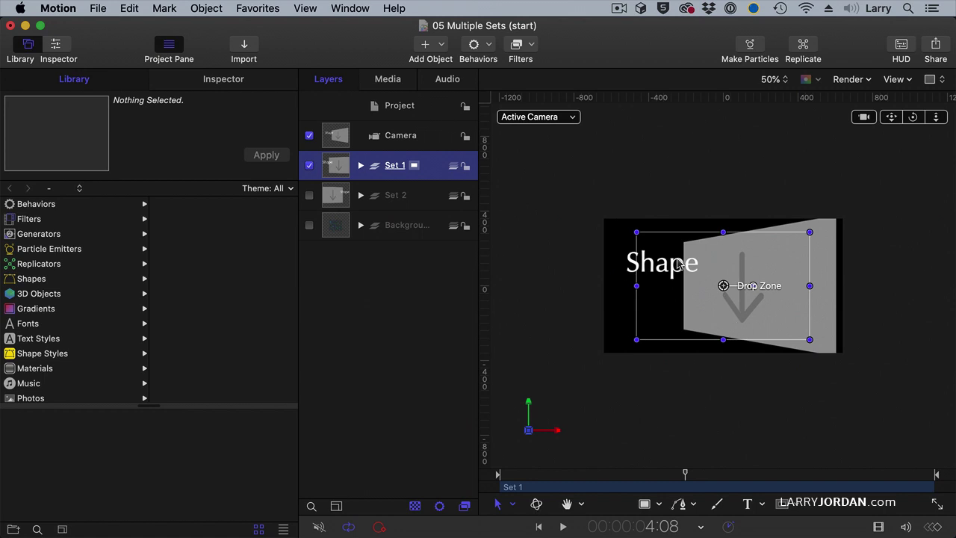
drag(523, 475, 478, 473)
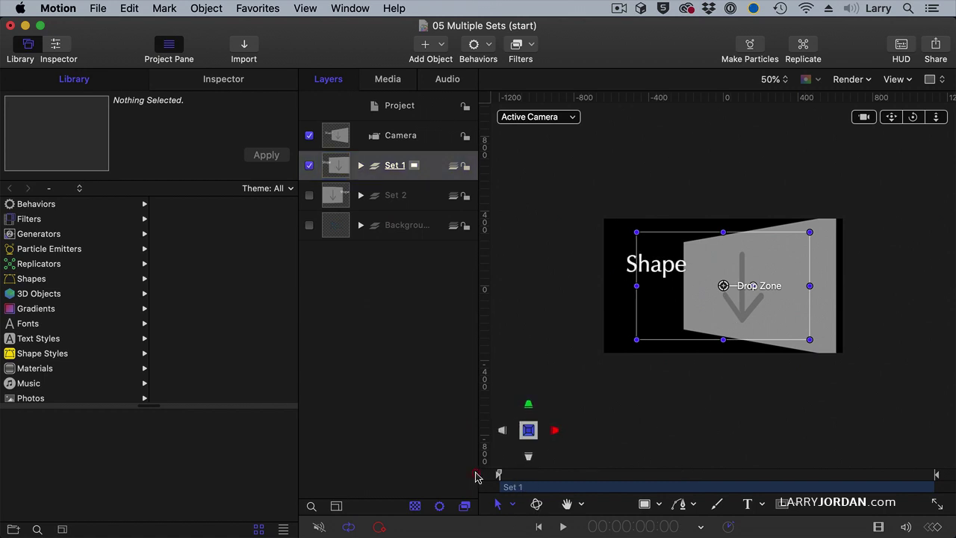
key(space)
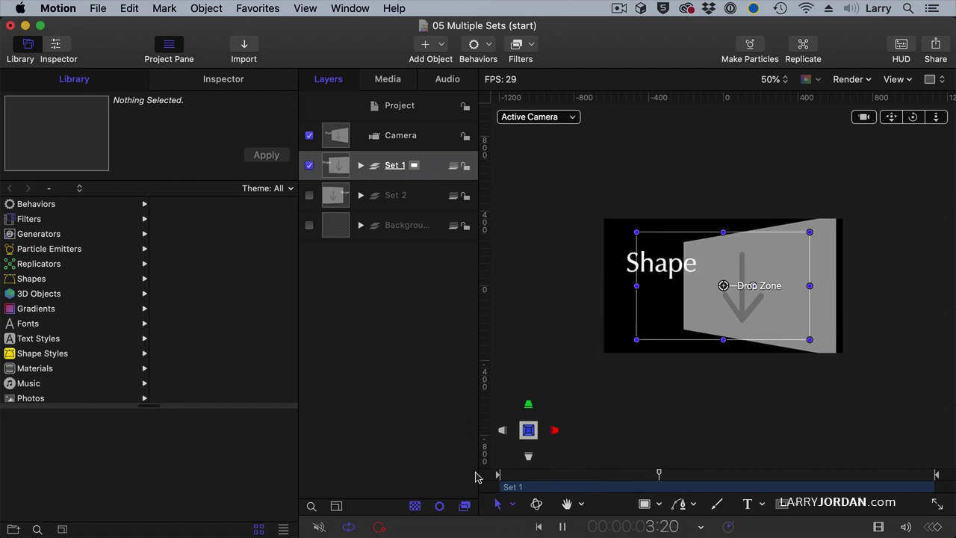
key(space)
drag(594, 479, 659, 485)
- Show Set 2, hide Set 1, and scrub the timeline to preview Set 2
click(310, 195)
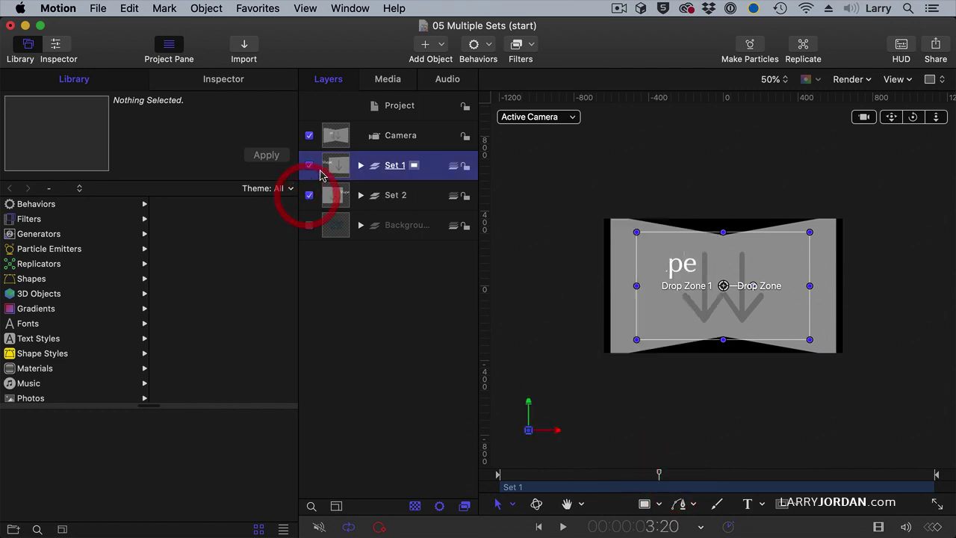
click(310, 165)
click(377, 195)
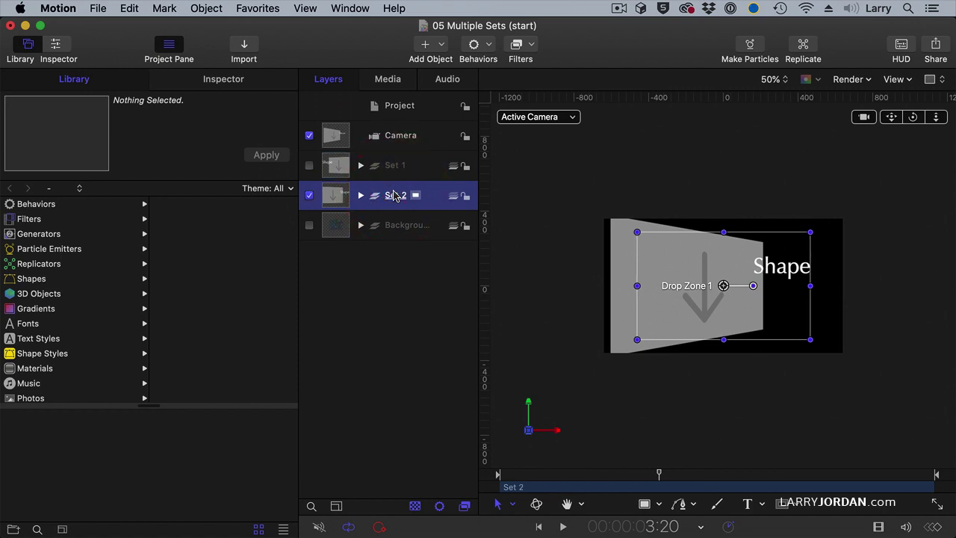
drag(562, 484, 426, 472)
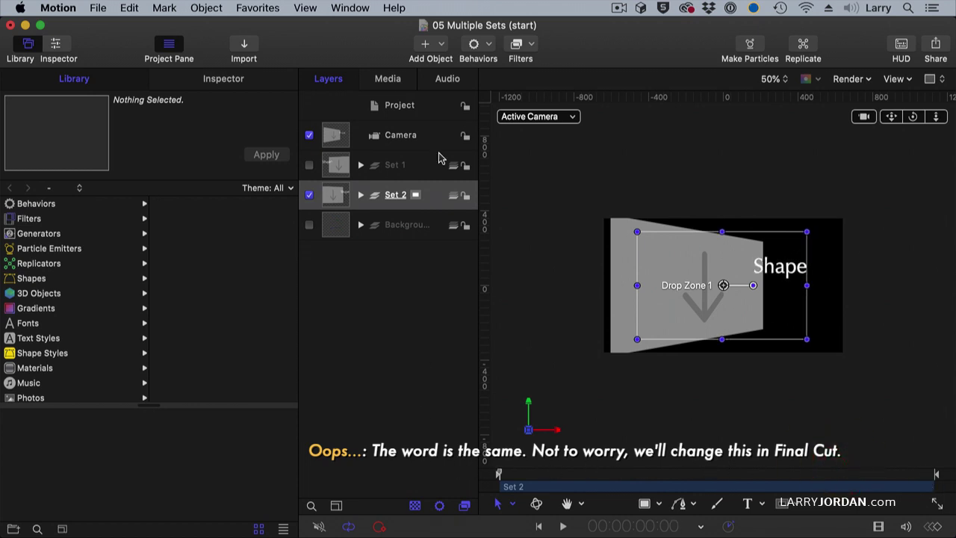
- In Top view, compare the sets, then drag Set 2's drop zone down-left to about X -798, Y 0
click(514, 118)
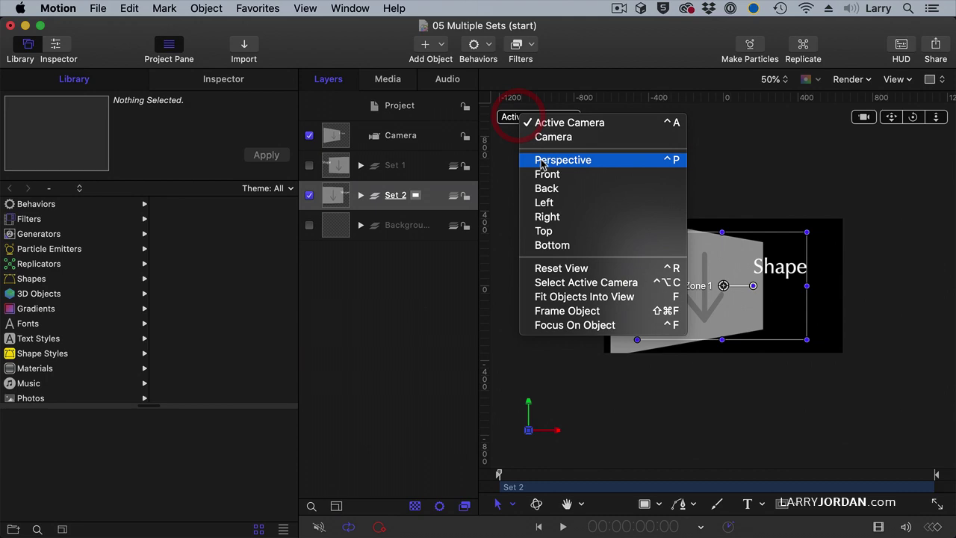
click(532, 231)
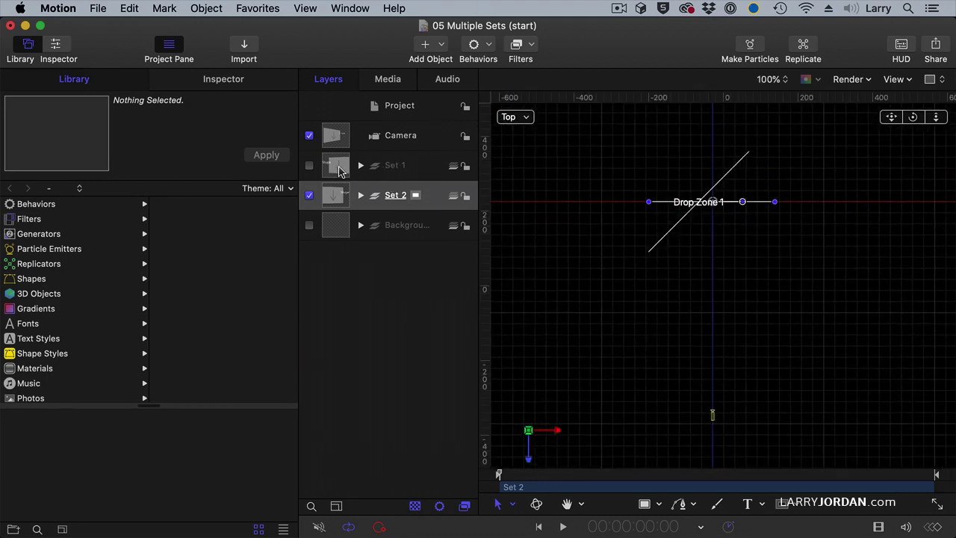
click(309, 165)
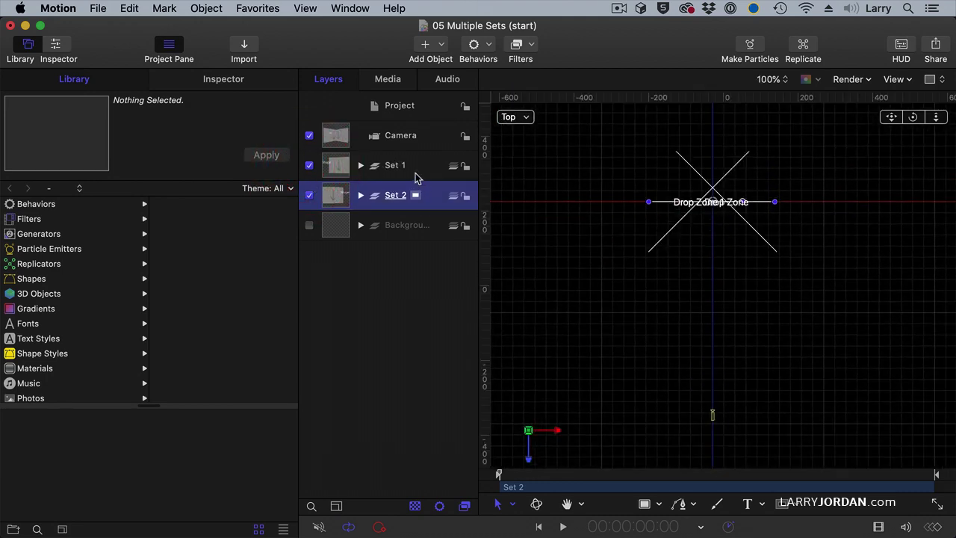
click(309, 195)
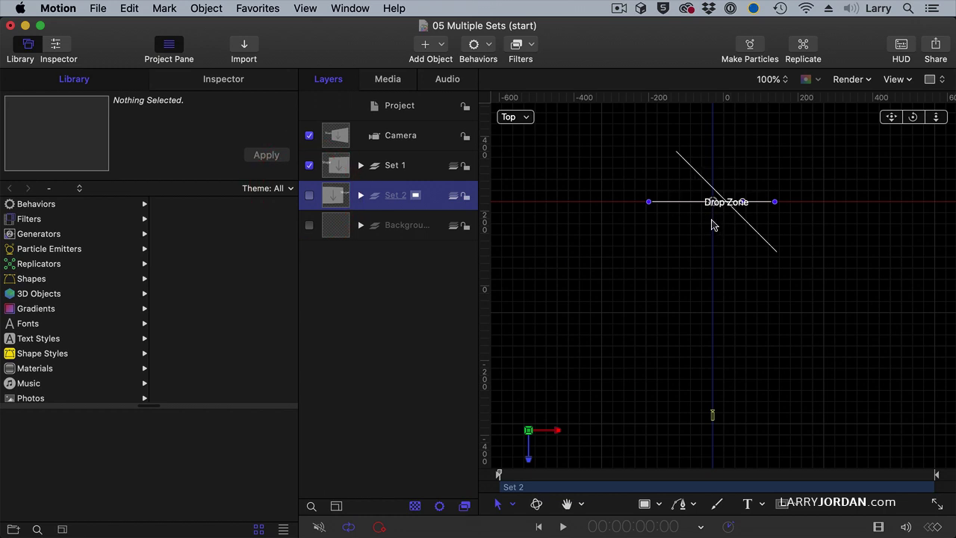
click(309, 195)
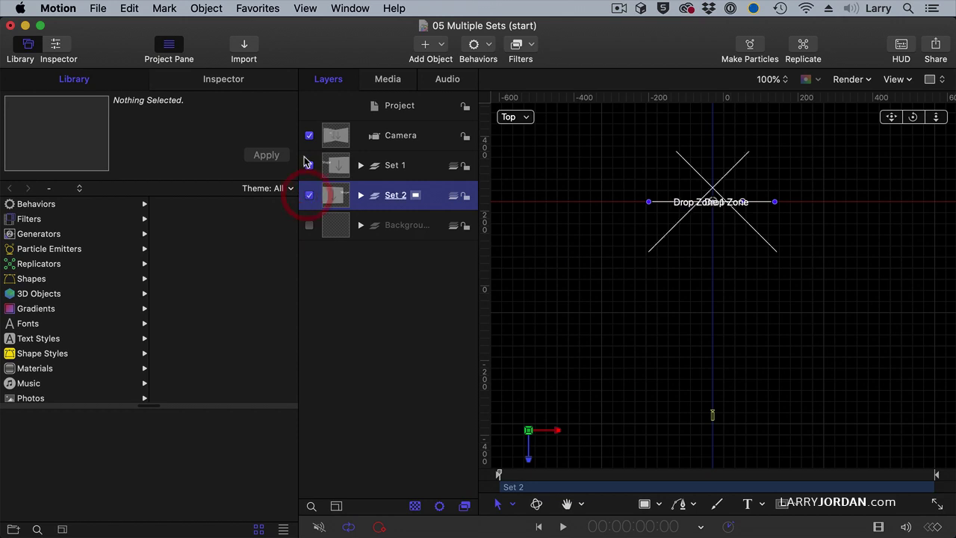
click(309, 165)
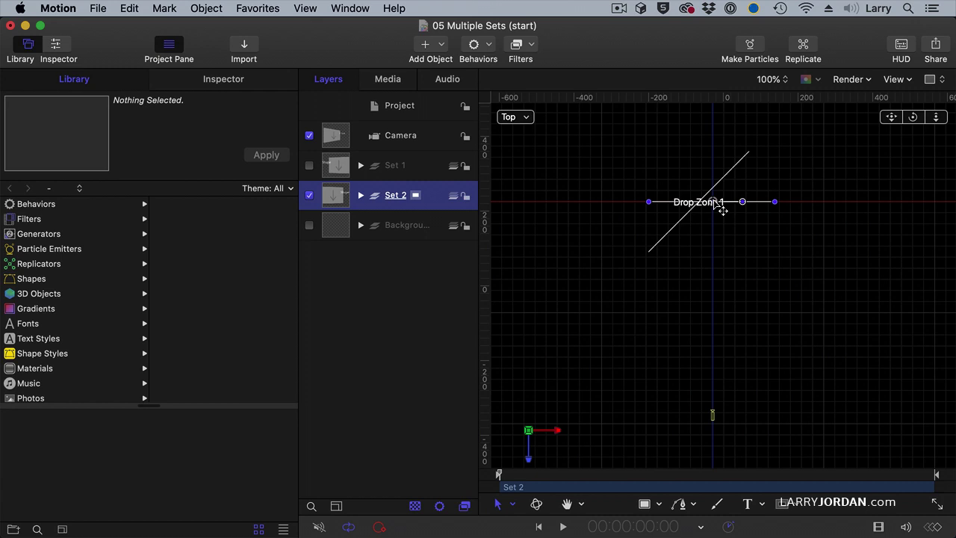
drag(715, 203, 602, 321)
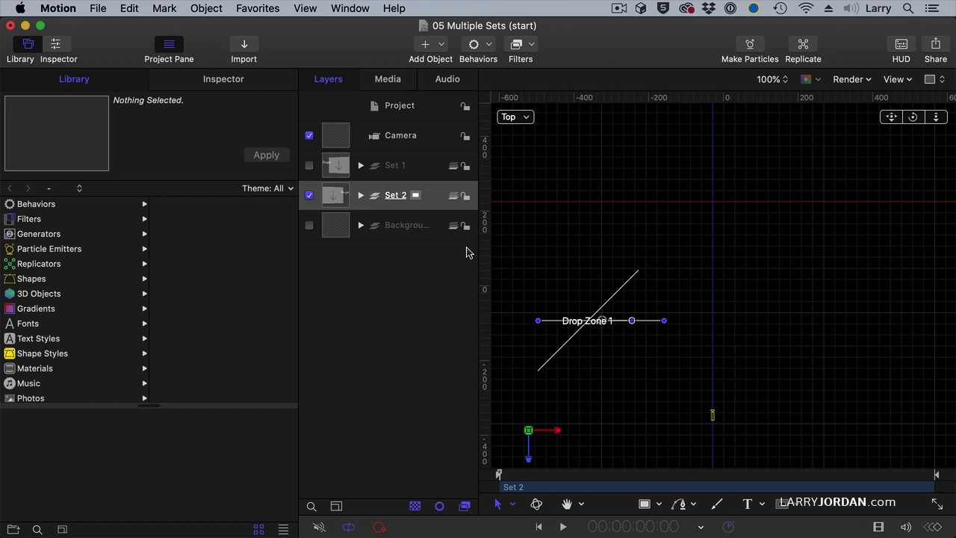
- Set Set 2's Rotation Y to 90° in the Properties Inspector and re-enable Set 1
click(226, 78)
click(32, 194)
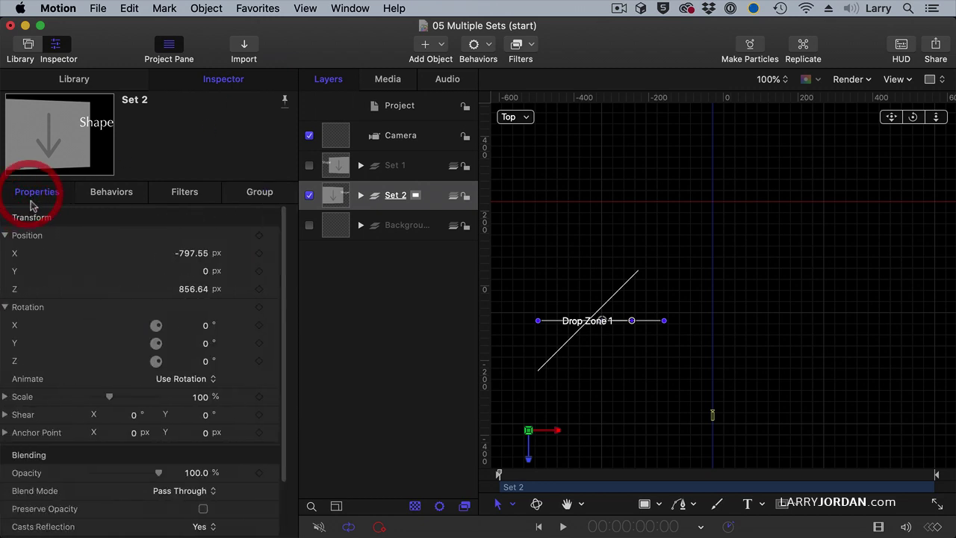
mouse_move(217, 343)
mouse_down()
mouse_move(232, 343)
mouse_move(215, 343)
mouse_up()
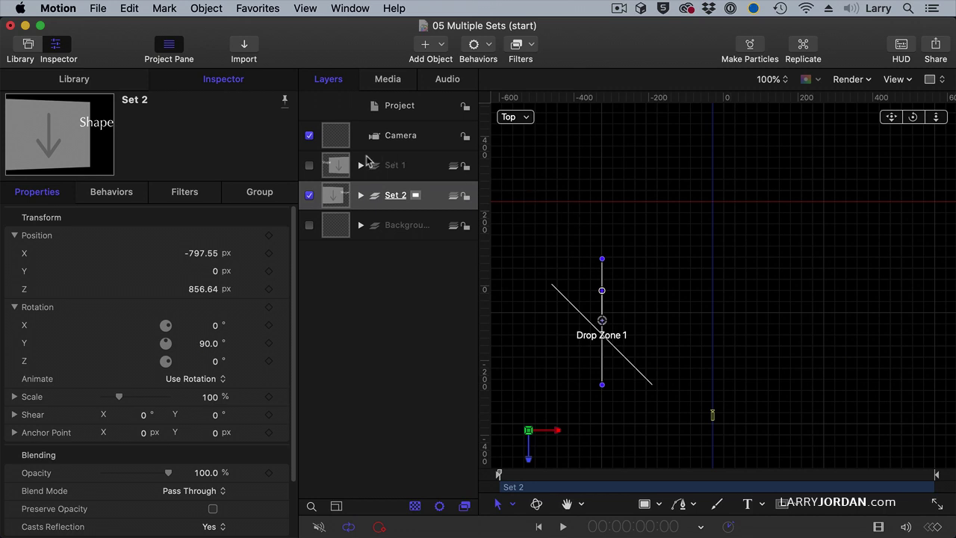
click(310, 165)
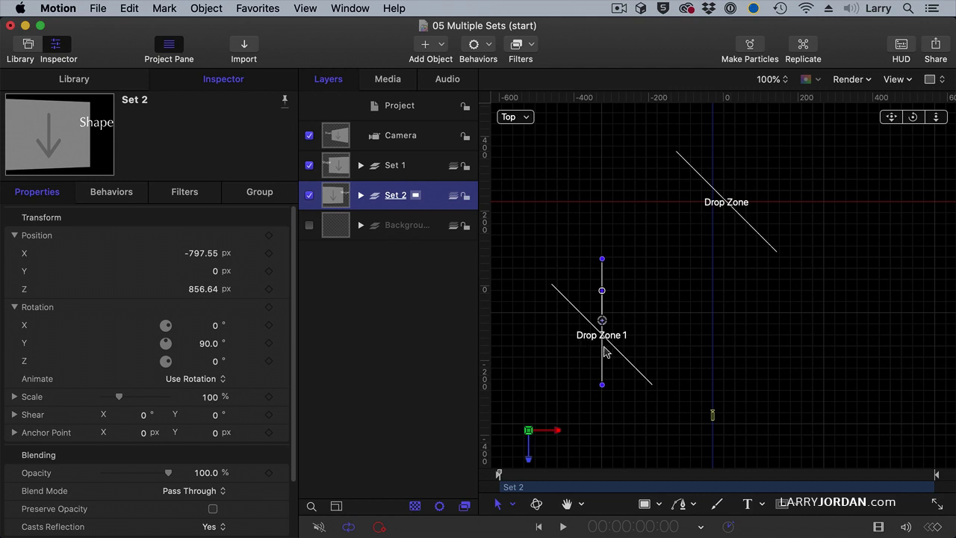
- Add a Sweep behavior to the camera with a -10° start angle
click(423, 135)
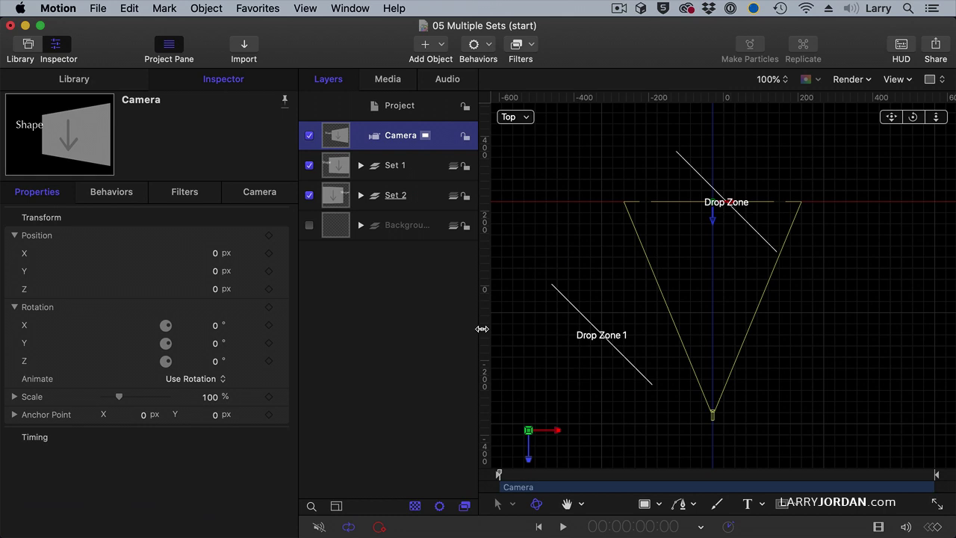
click(475, 46)
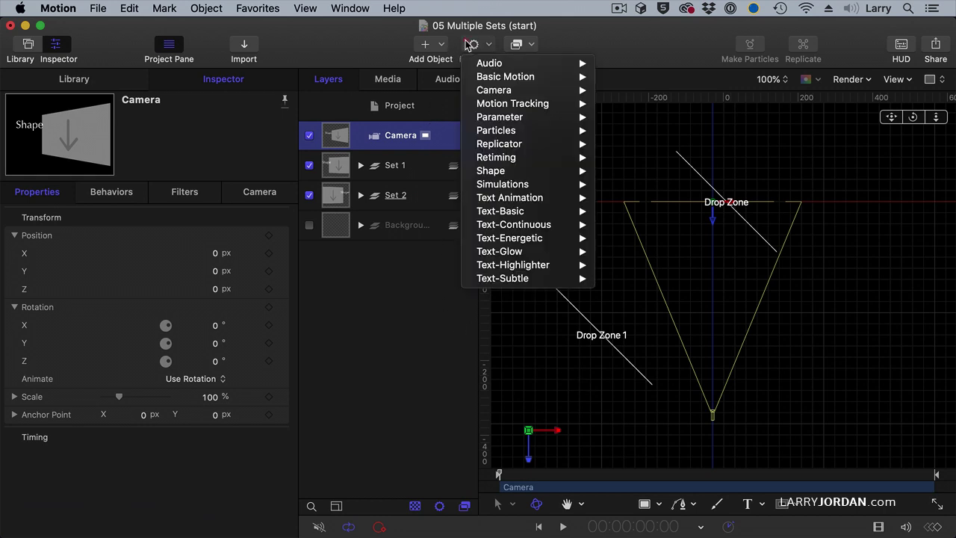
mouse_move(493, 91)
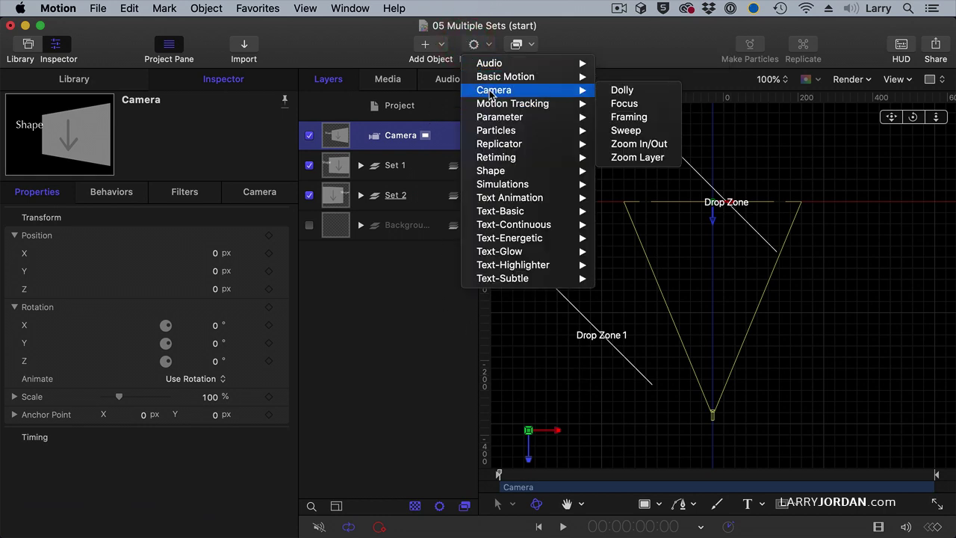
click(636, 128)
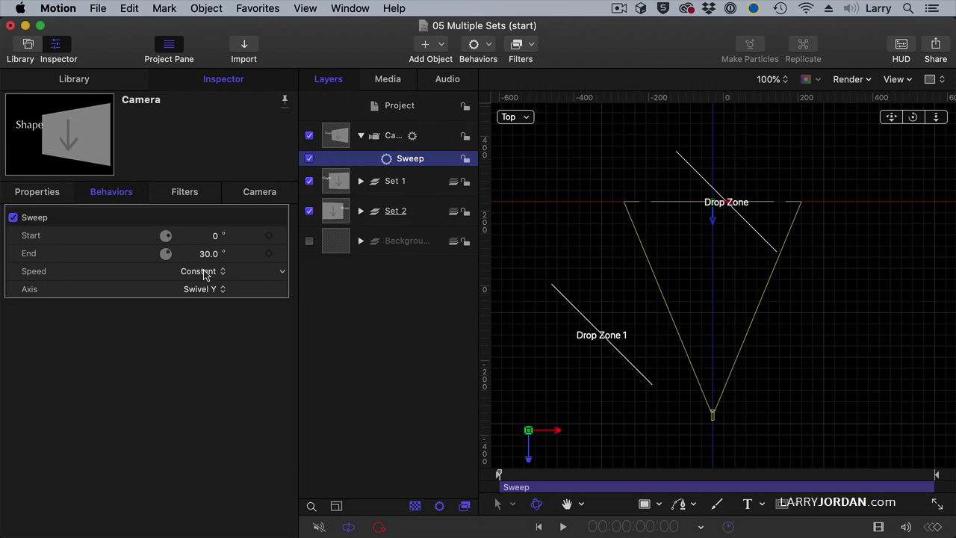
click(213, 236)
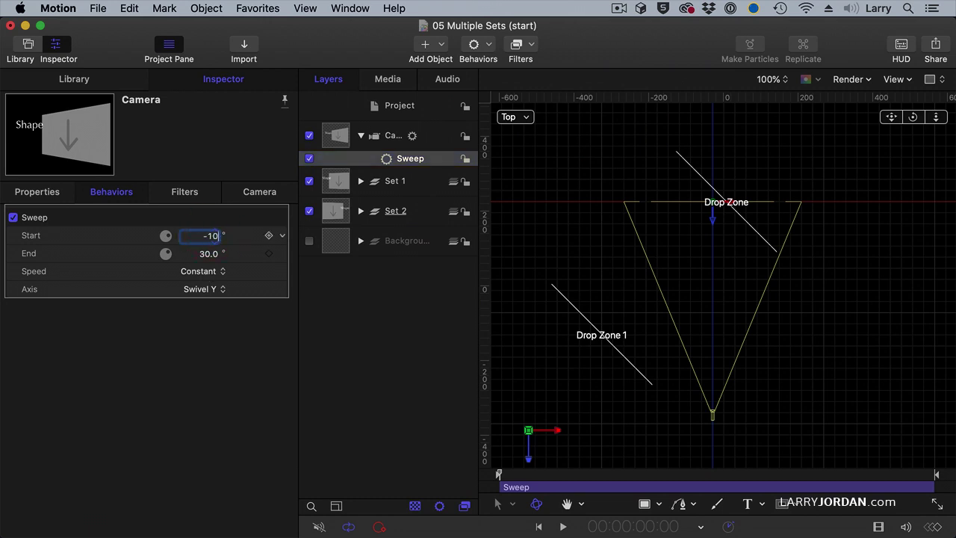
text(-10)
key(Return)
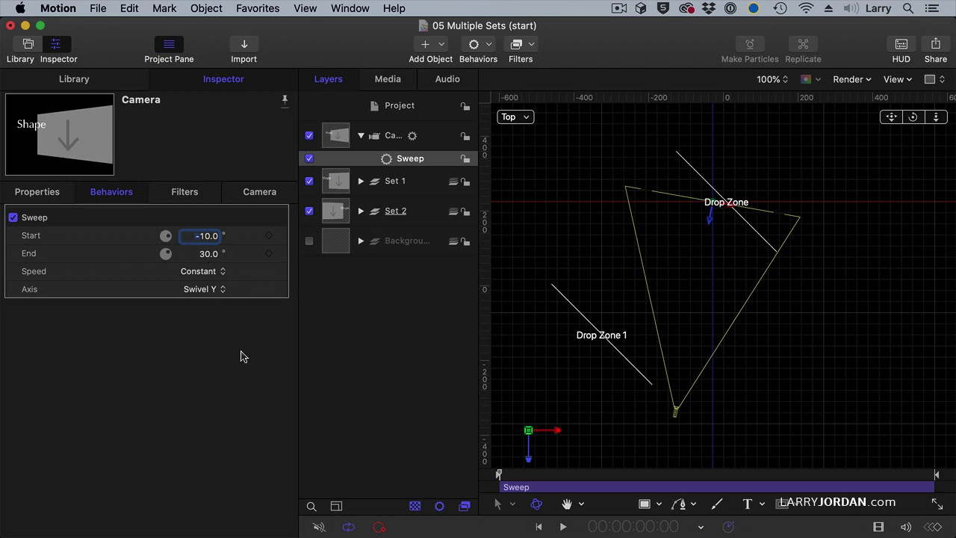
- Set the Sweep end angle to 20° and scrub to preview the camera swivel
click(507, 475)
drag(508, 475, 715, 484)
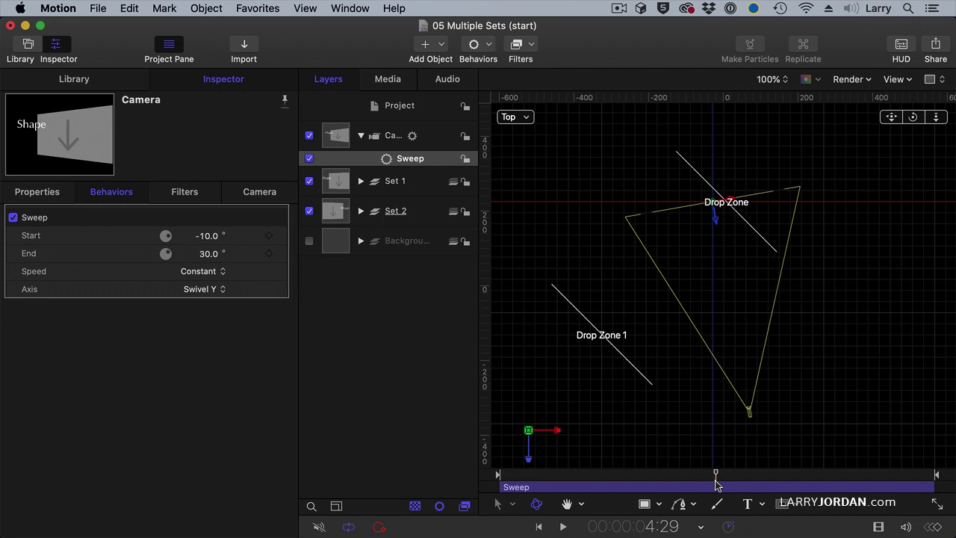
click(206, 254)
text(20)
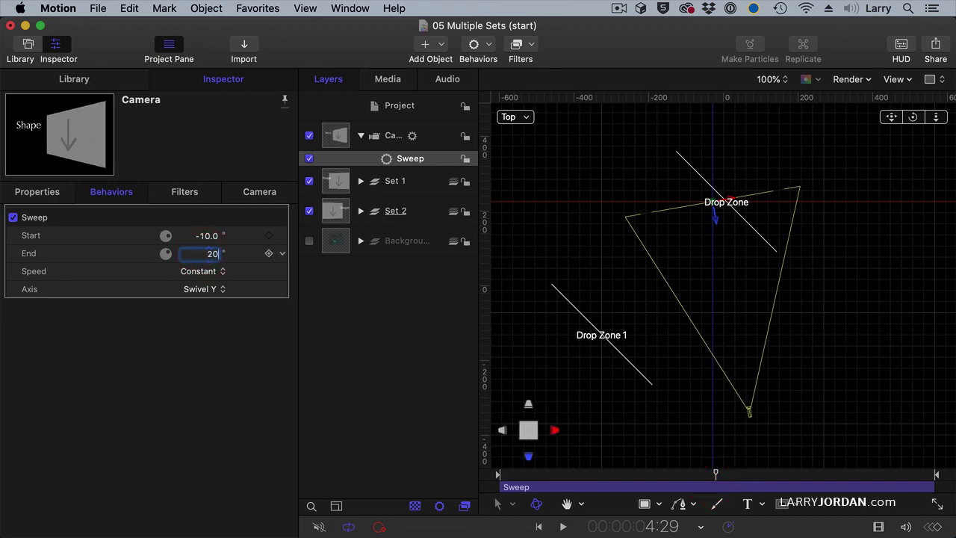
key(Return)
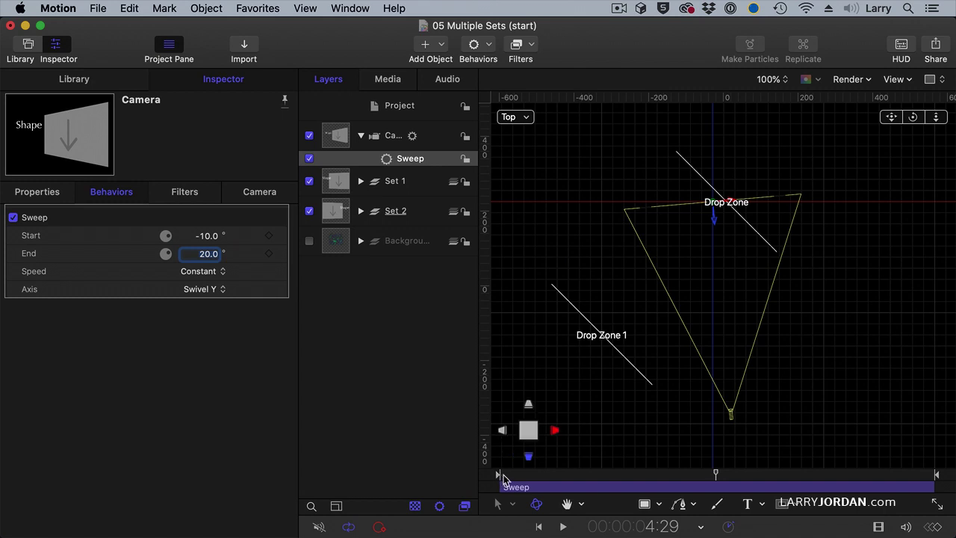
drag(507, 477, 667, 476)
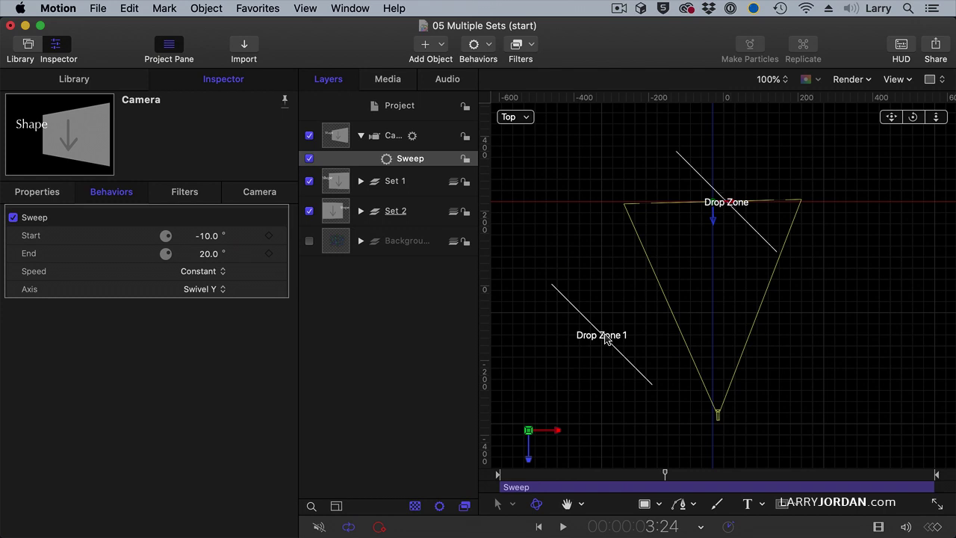
- Add a Camera > Framing behavior targeting Set 2, trimmed to start at the playhead
click(466, 50)
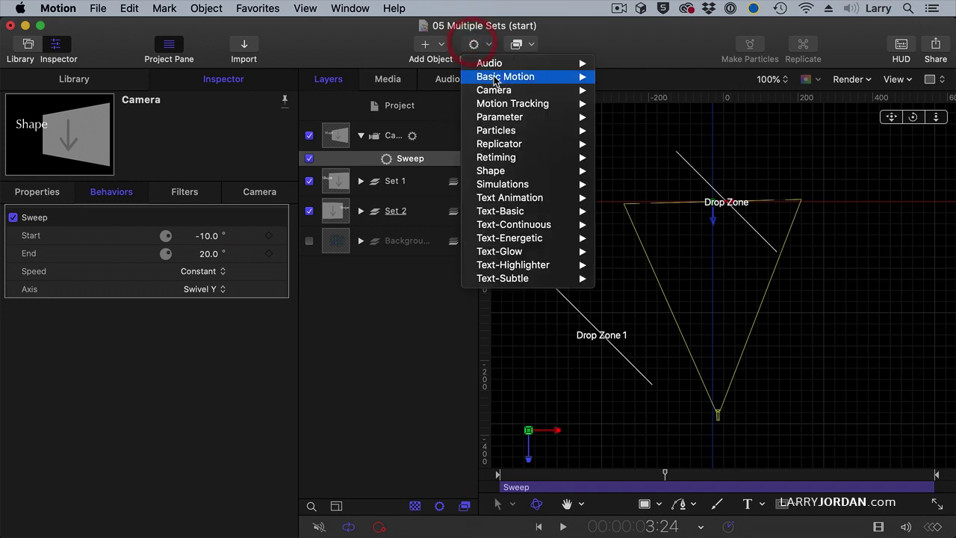
mouse_move(501, 90)
click(641, 117)
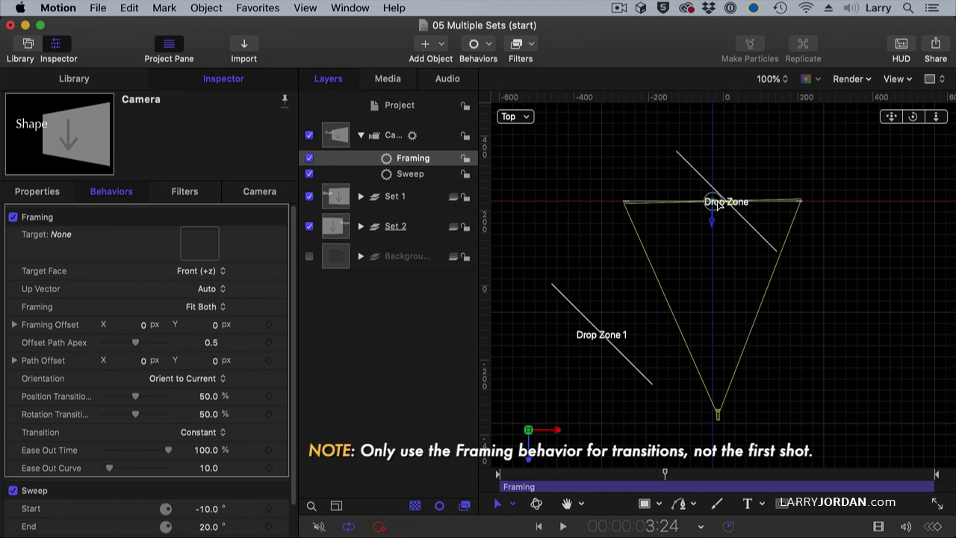
drag(342, 226, 196, 250)
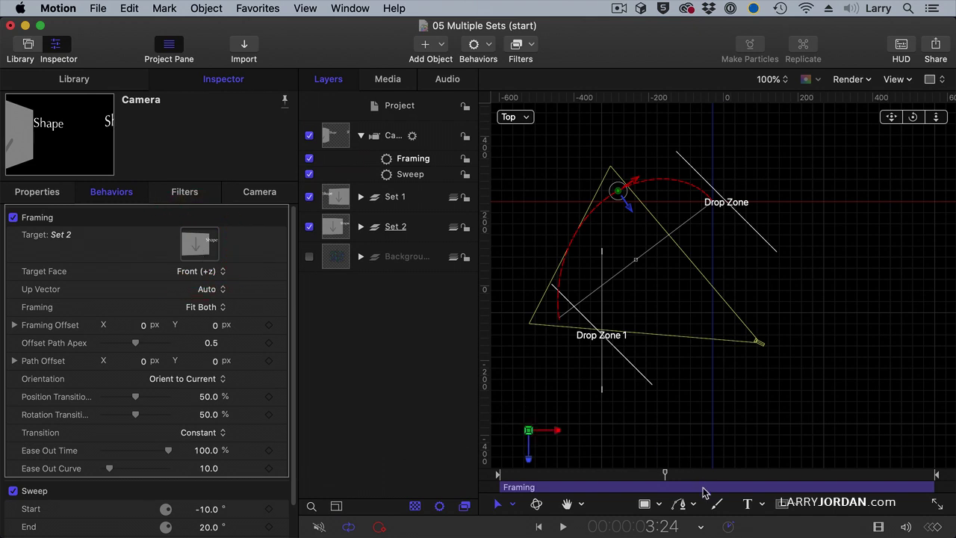
key(i)
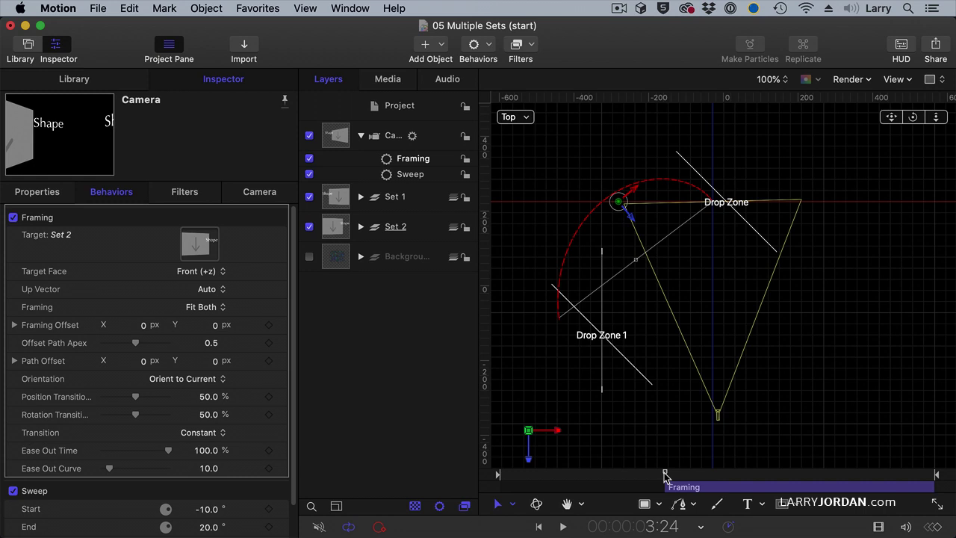
- Preview the move, then drag Sweep above Framing in the behavior stack
drag(665, 476, 534, 476)
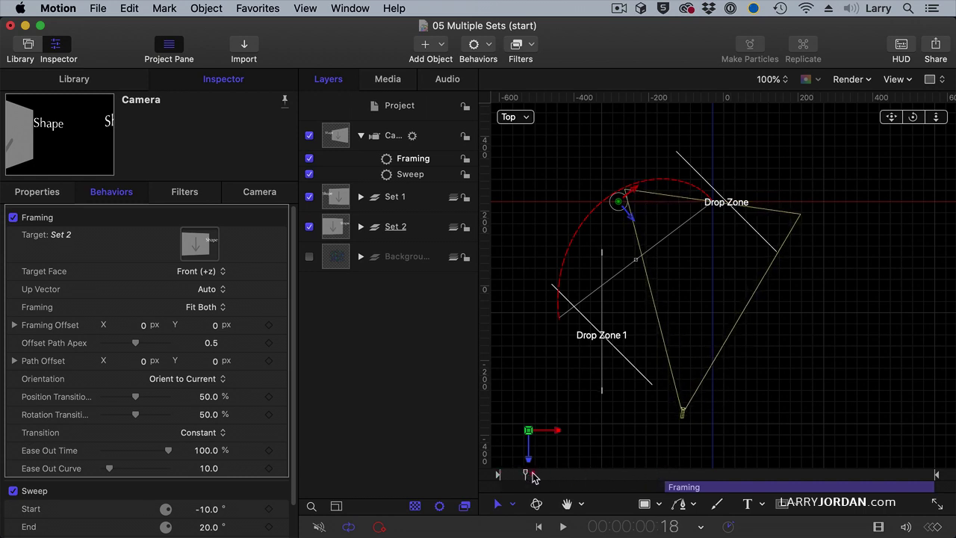
key(space)
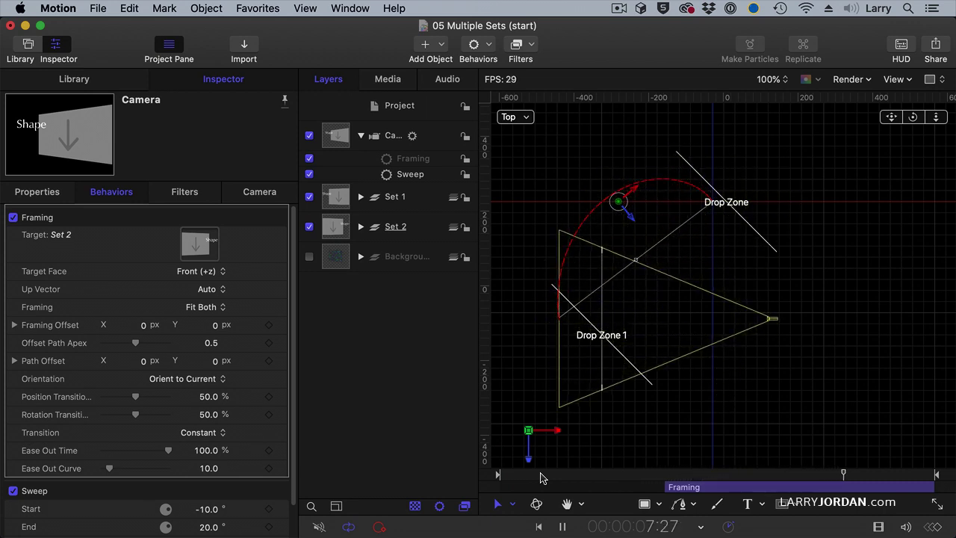
key(space)
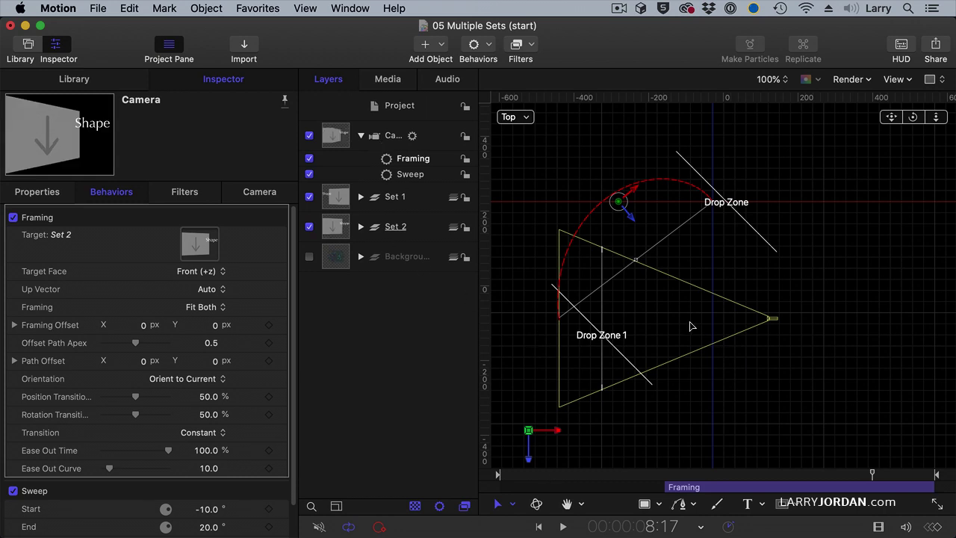
click(425, 176)
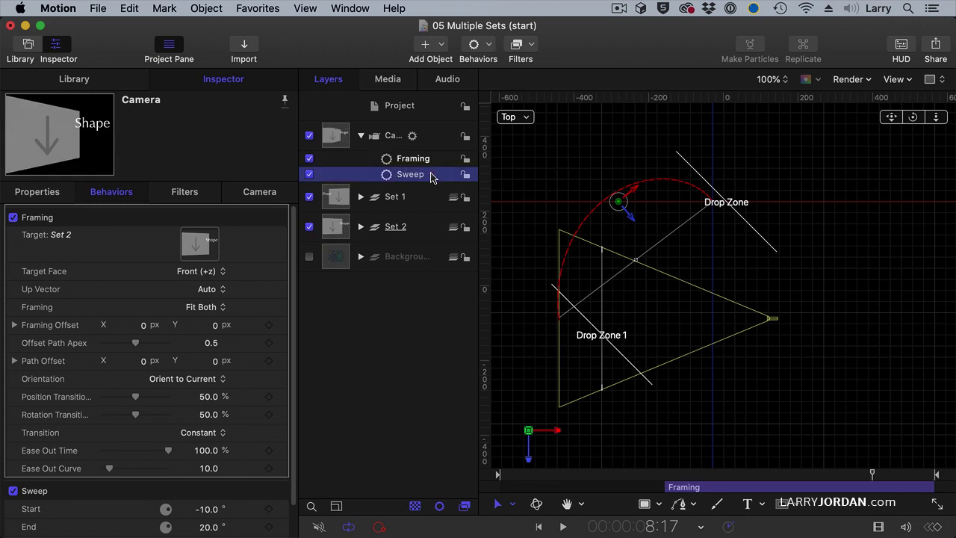
drag(437, 179, 432, 157)
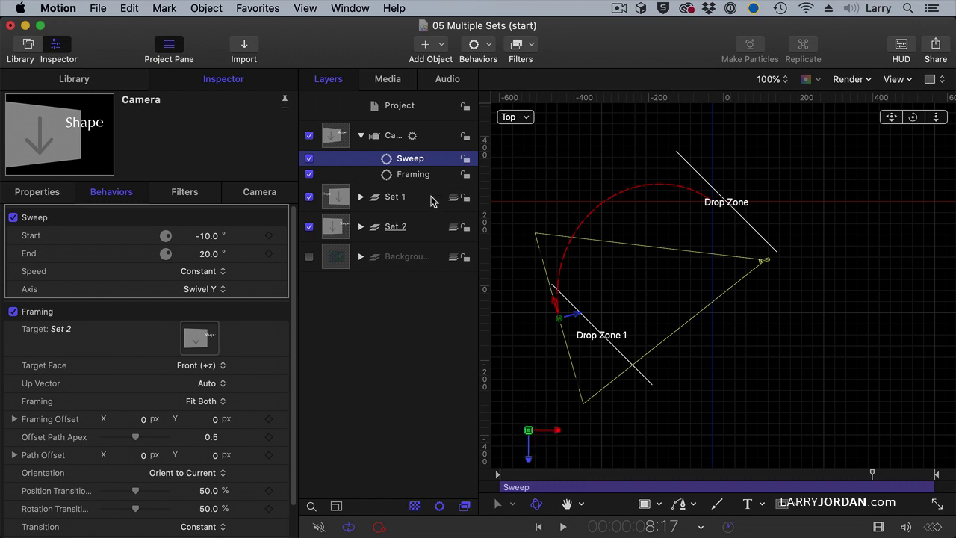
click(430, 175)
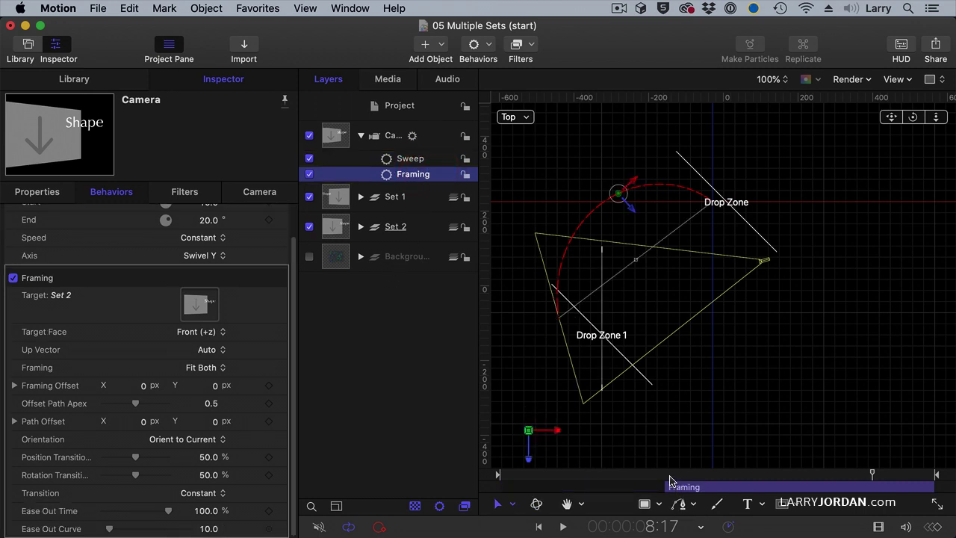
drag(670, 480, 729, 478)
- Trim Framing to end at about five seconds and play the move from the start
key(o)
key(Home)
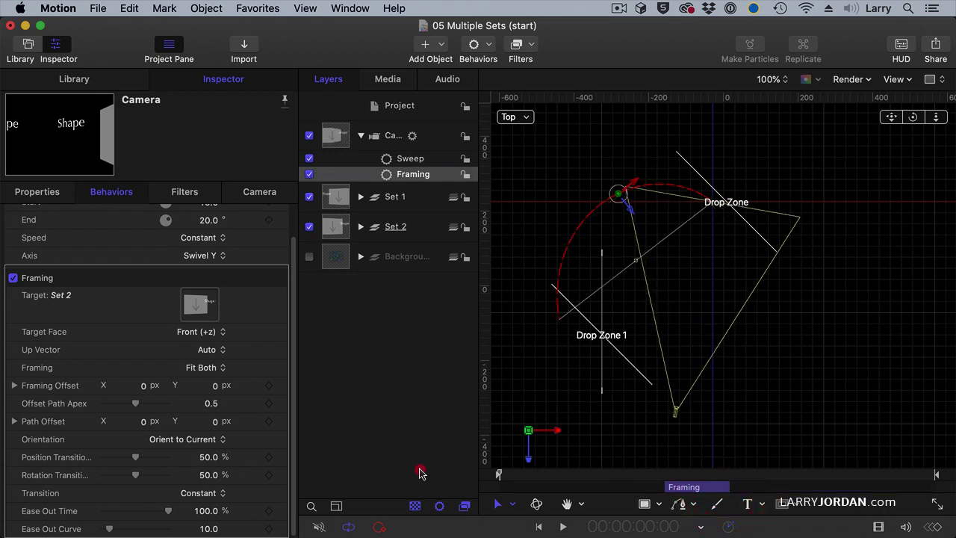
click(419, 470)
key(space)
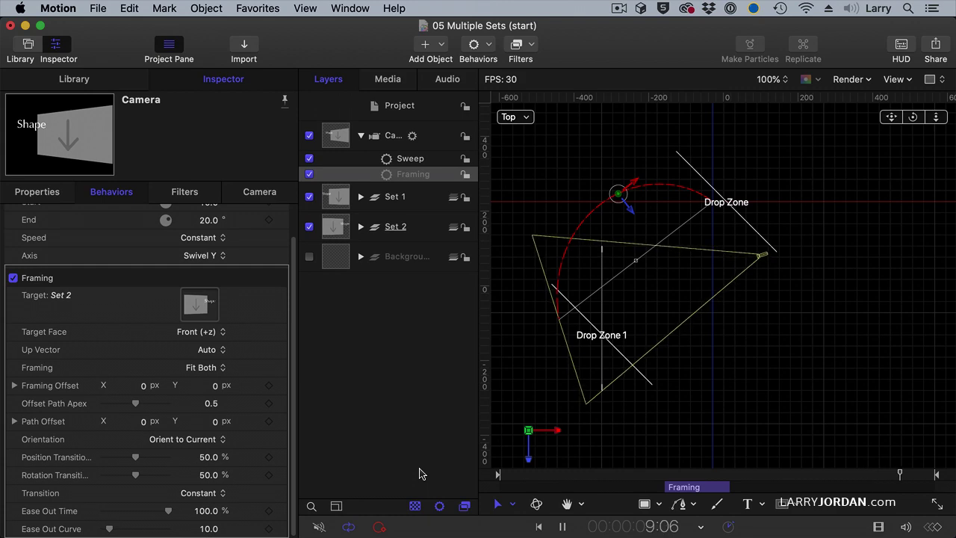
key(space)
- Switch to the Active Camera view and play and scrub through the camera move
key(ctrl+a)
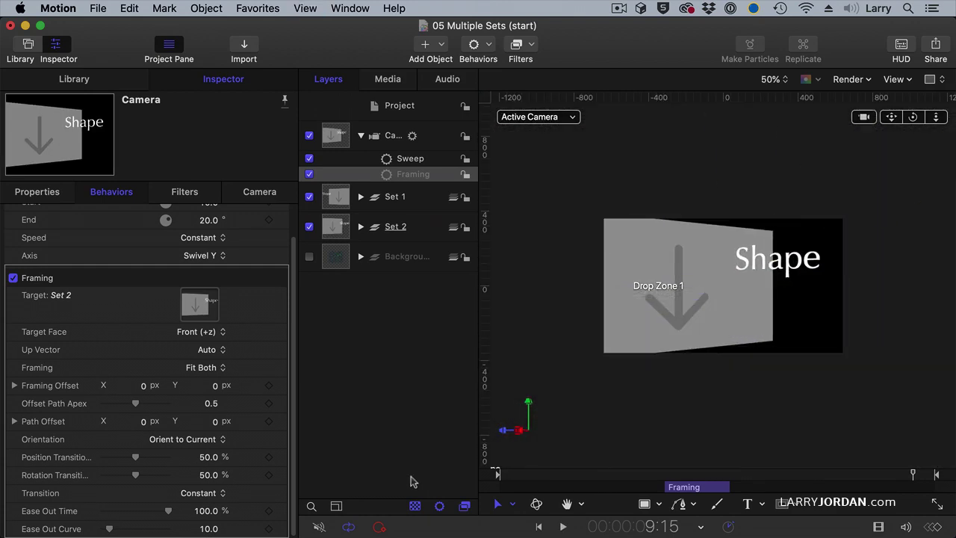
key(Home)
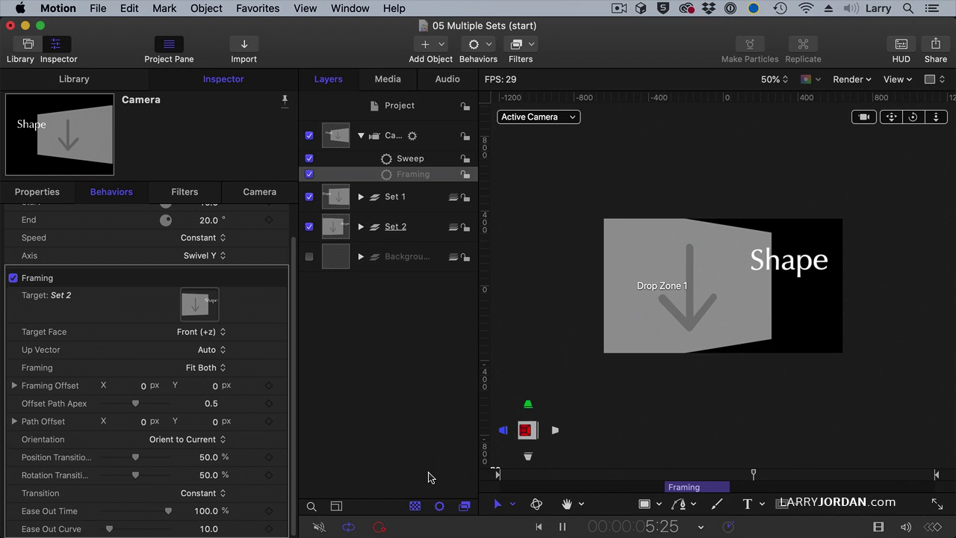
key(space)
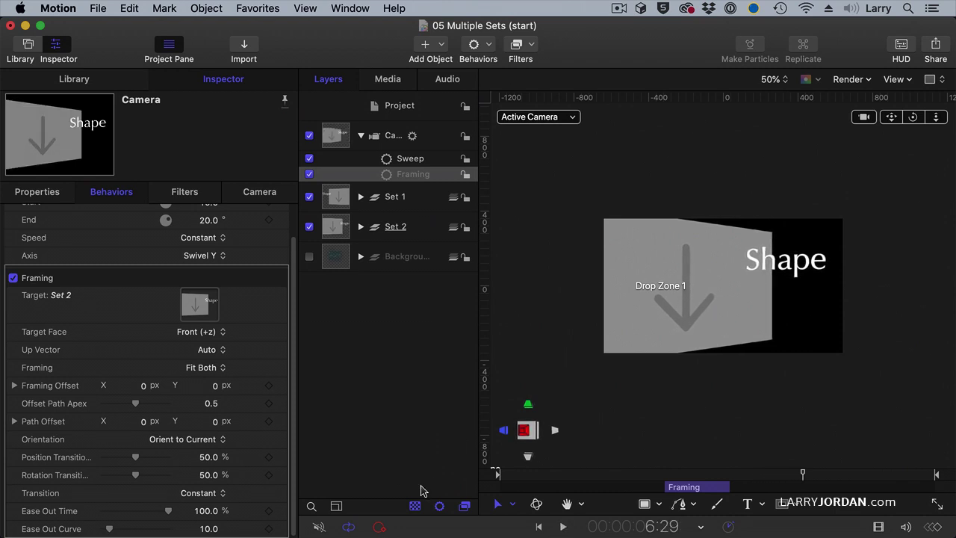
drag(570, 480, 459, 428)
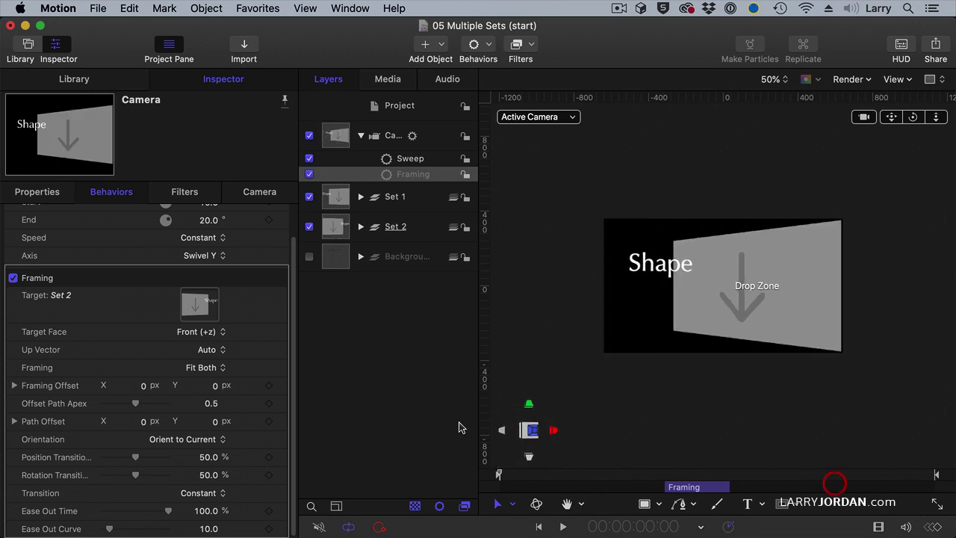
- Turn on the Background group and play the animation with the bokeh showing
click(310, 257)
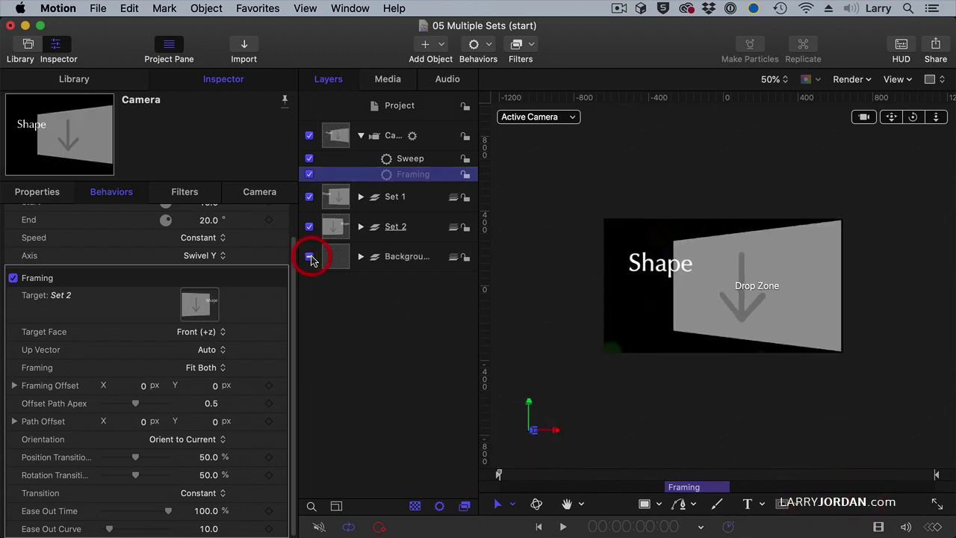
click(431, 475)
key(space)
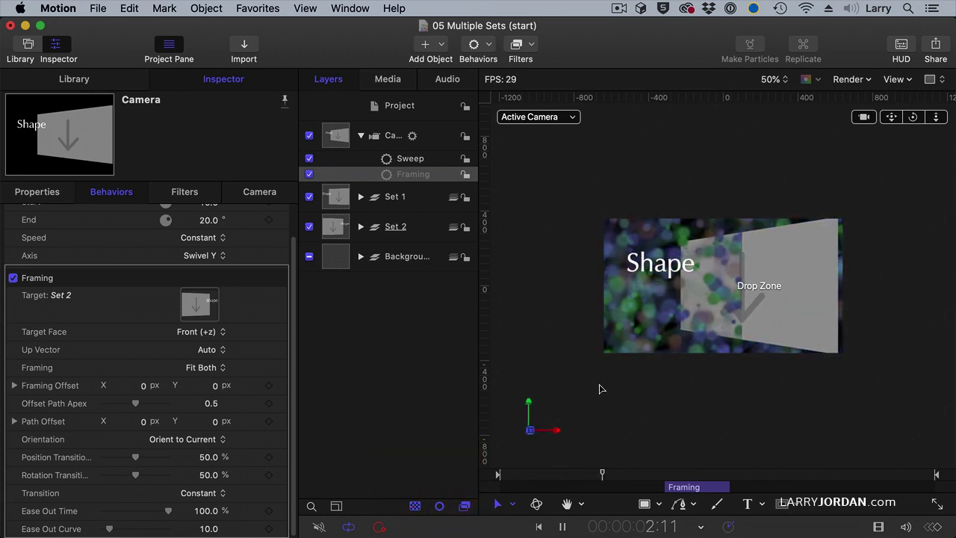
key(space)
- Make the Background group 2D and replay the animation to check it stays fixed
click(447, 258)
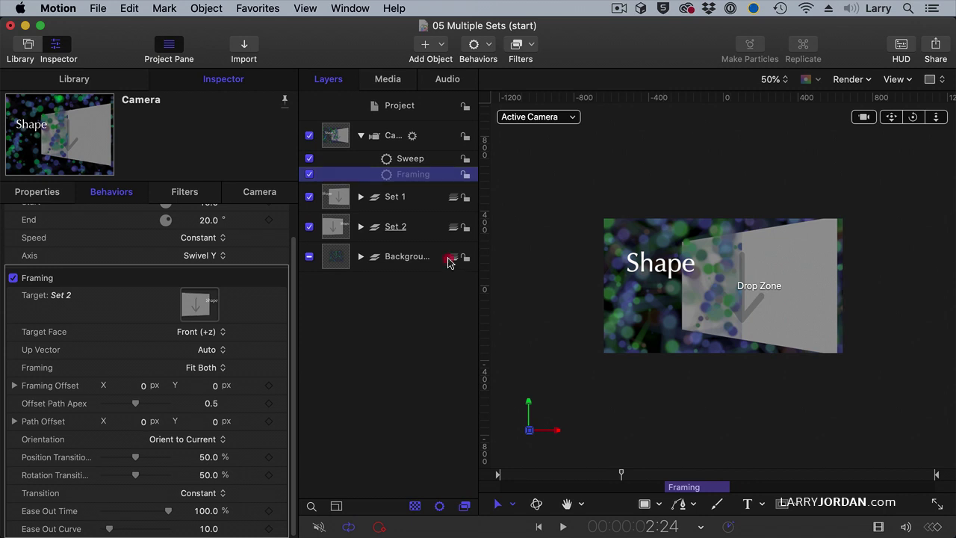
click(456, 477)
key(space)
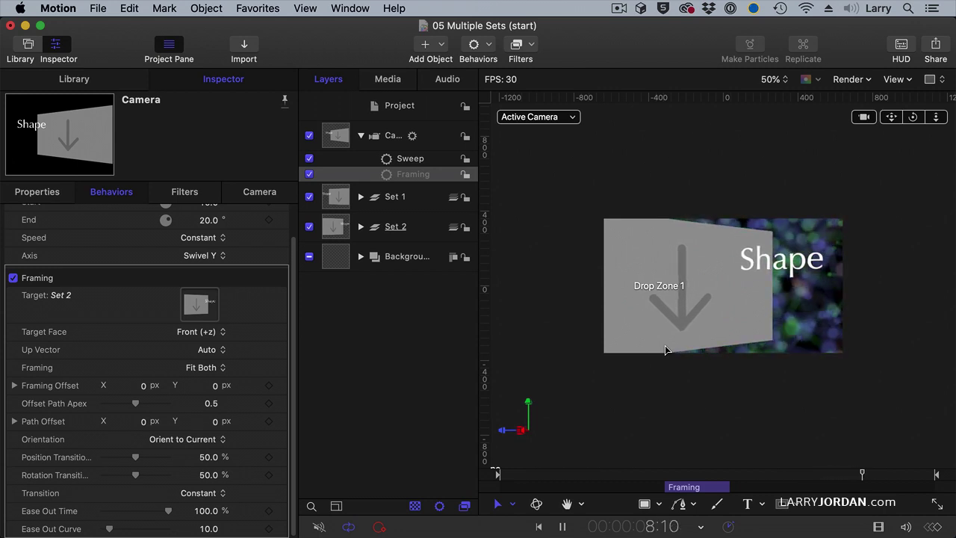
key(space)
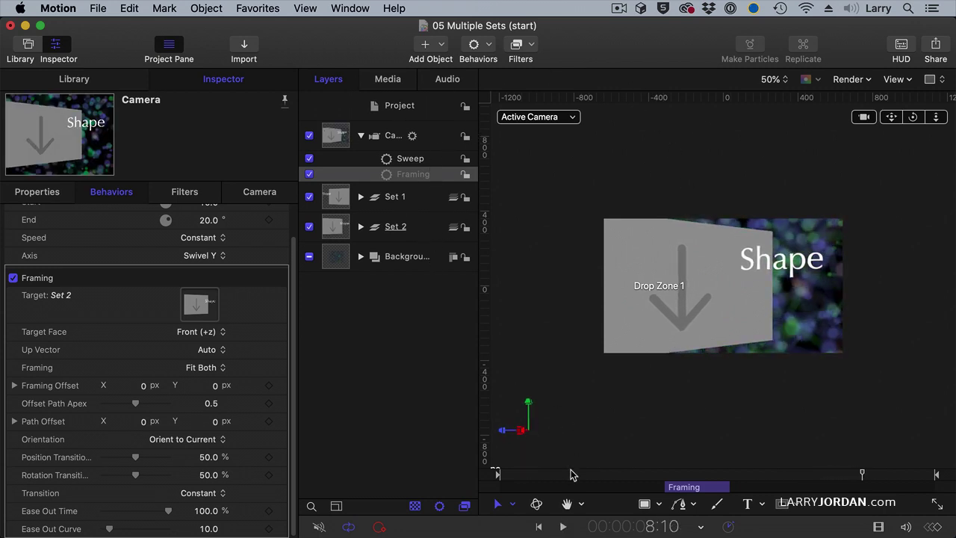
key(Home)
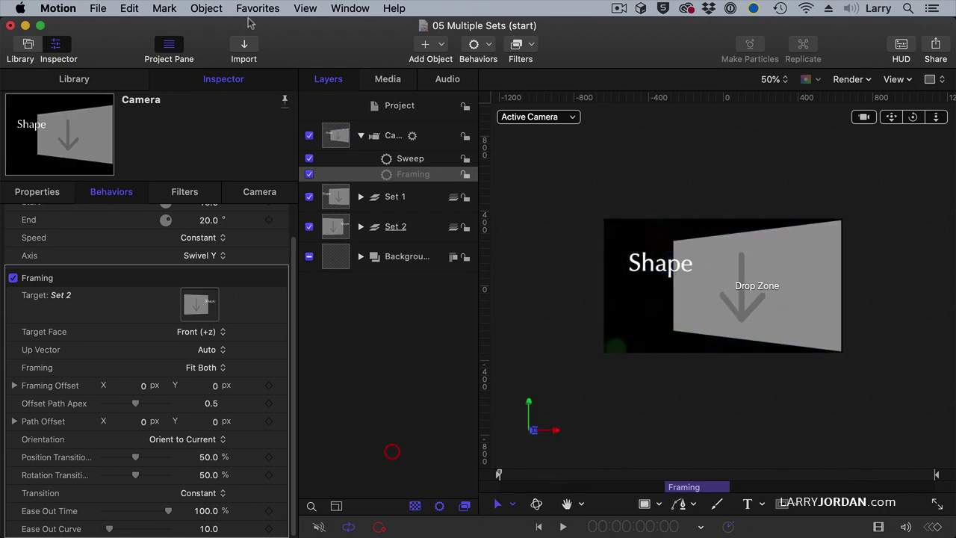
- Convert the project into a Final Cut Pro generator
click(97, 7)
mouse_move(173, 260)
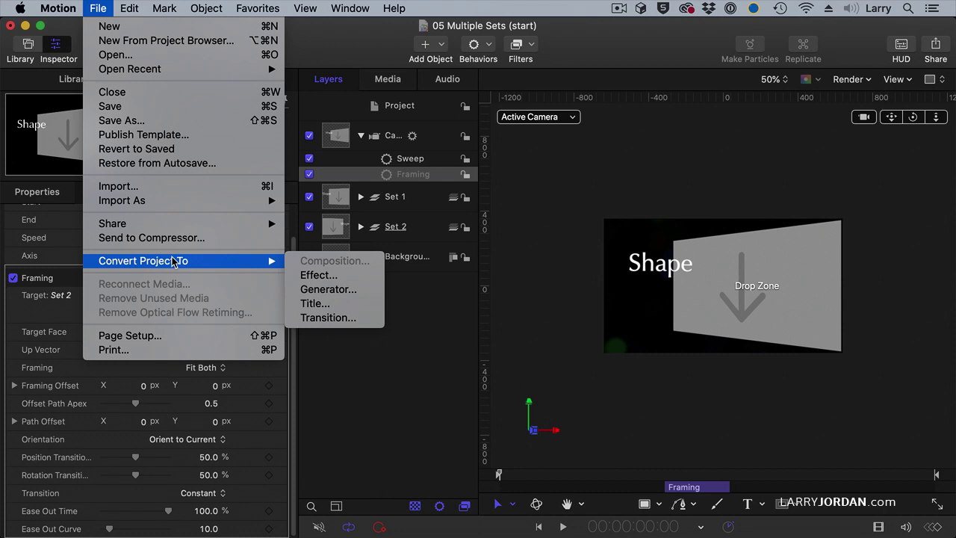
click(372, 294)
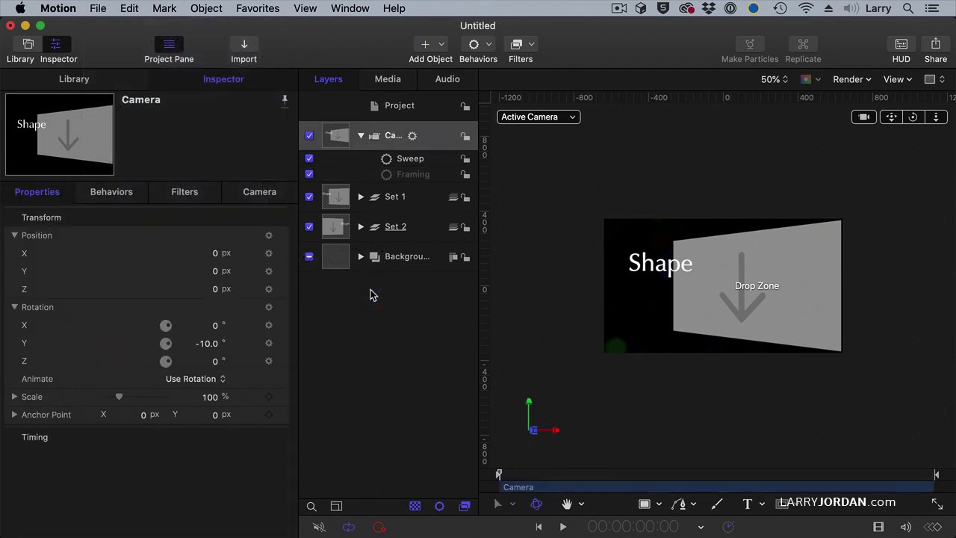
- Publish the generator as 'Two sets' in the Larry category
key(super+s)
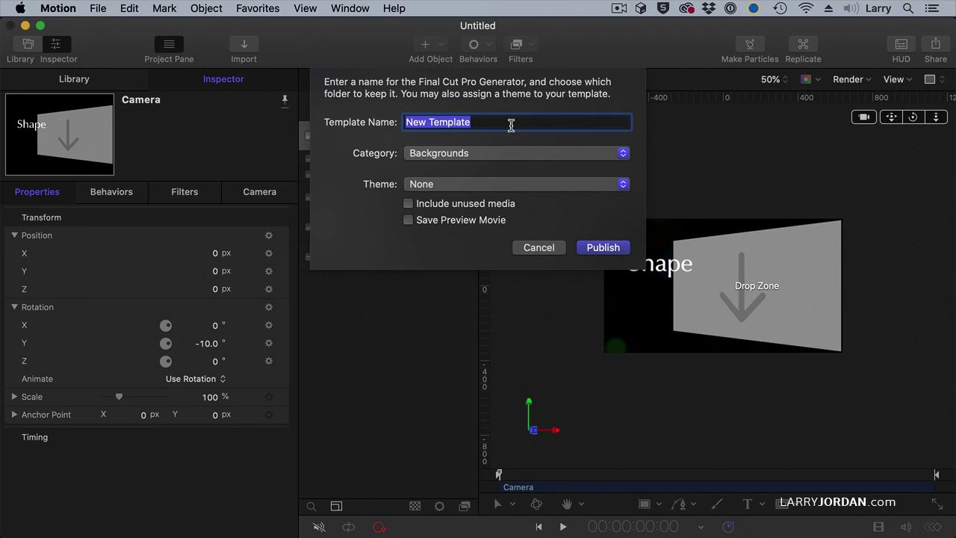
double_click(511, 125)
text(Two sets)
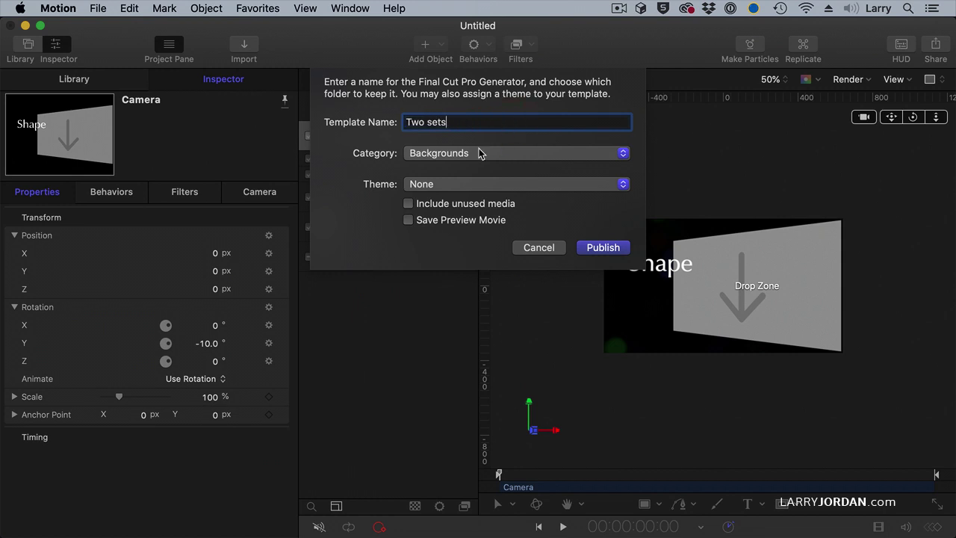
click(478, 153)
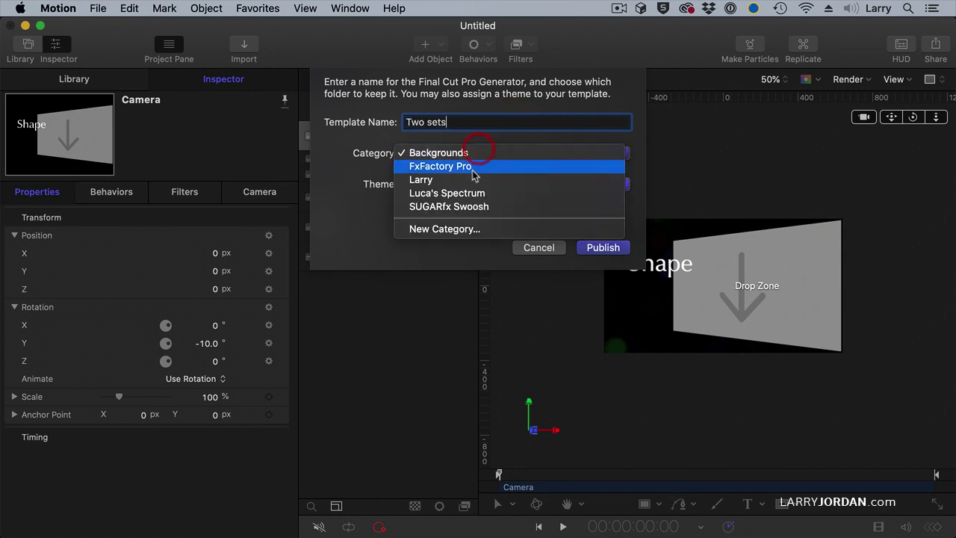
click(468, 180)
click(604, 249)
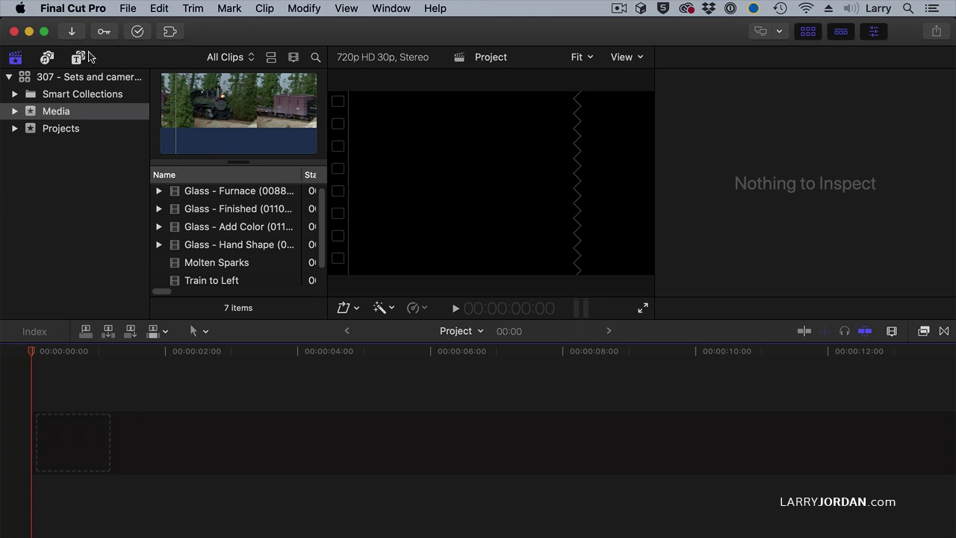
- Drag the Two sets generator from the Larry category into the empty timeline
click(80, 58)
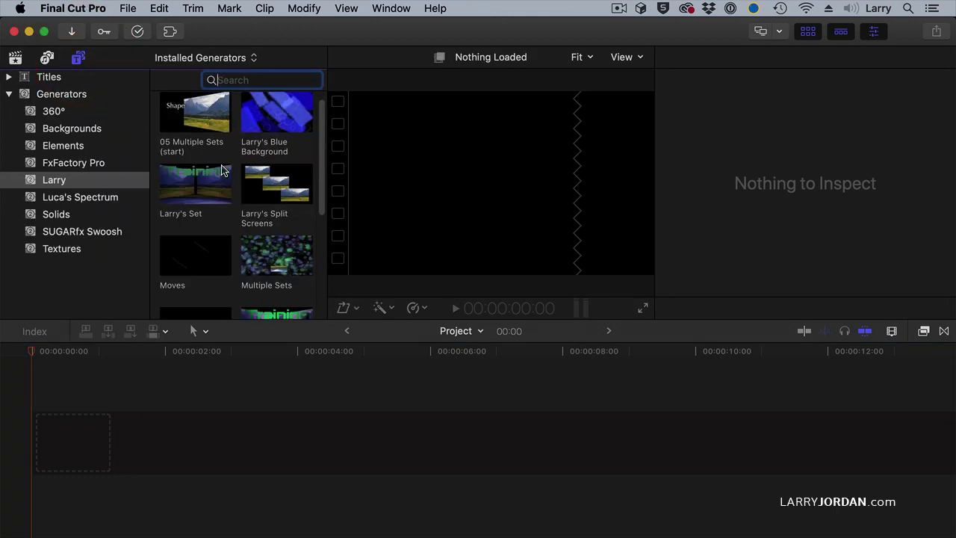
click(216, 175)
scroll(224, 170, down, 2)
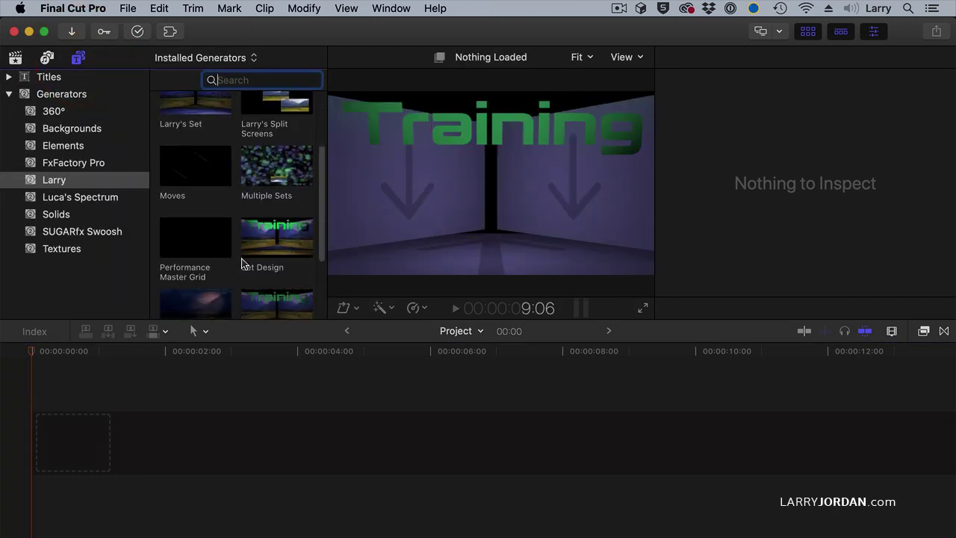
scroll(246, 261, down, 3)
drag(177, 275, 27, 448)
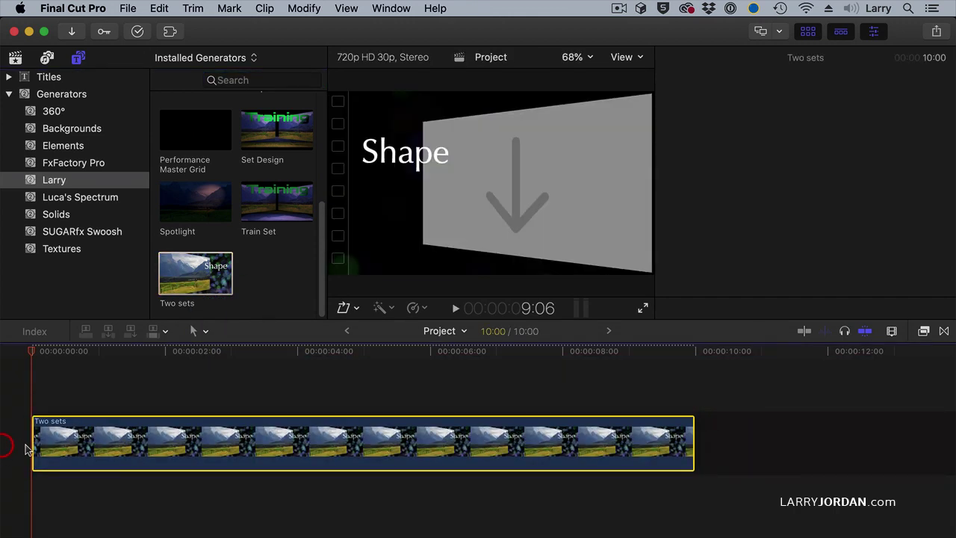
- Select the Two sets clip and show its Generator parameters in the Inspector
key(super+4)
click(94, 430)
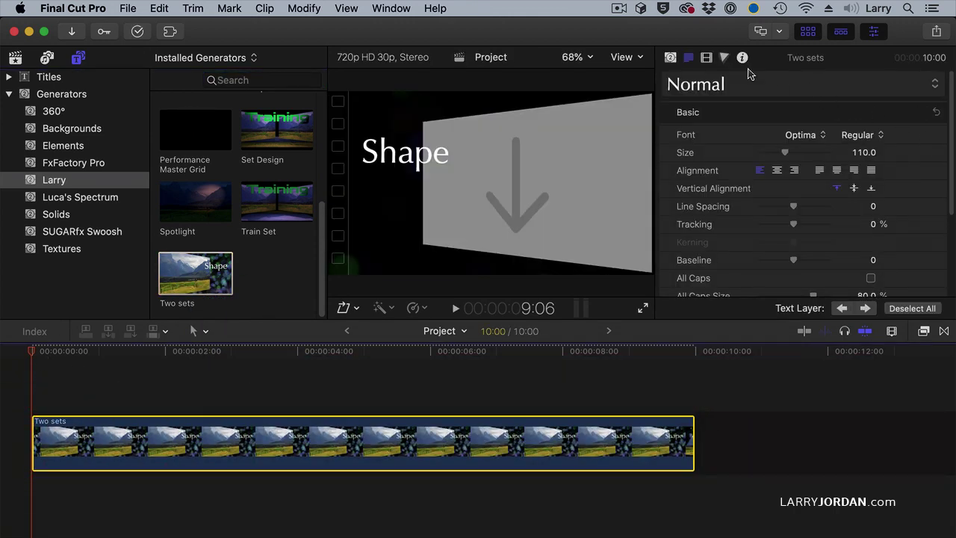
click(671, 57)
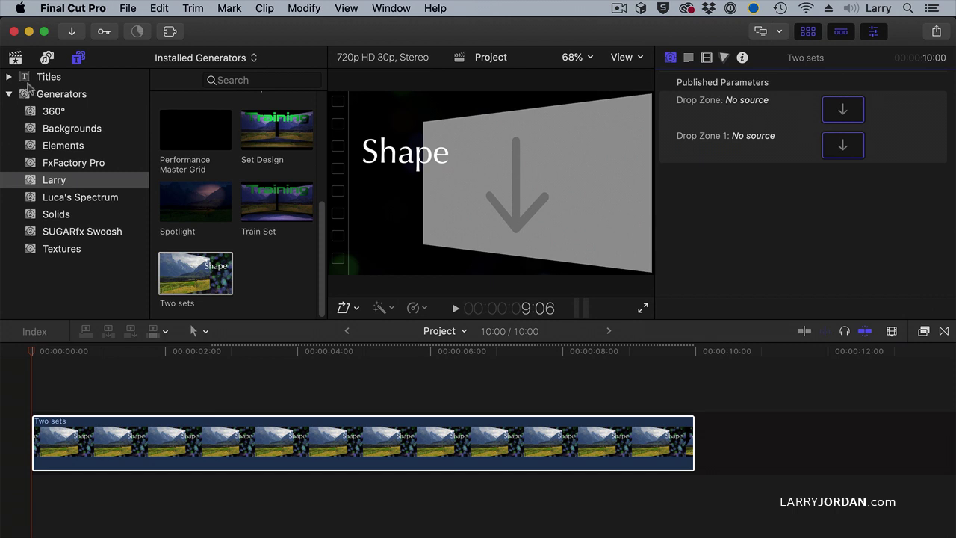
- Fill the first drop zone with the Glass - Hand Shape clip
click(829, 106)
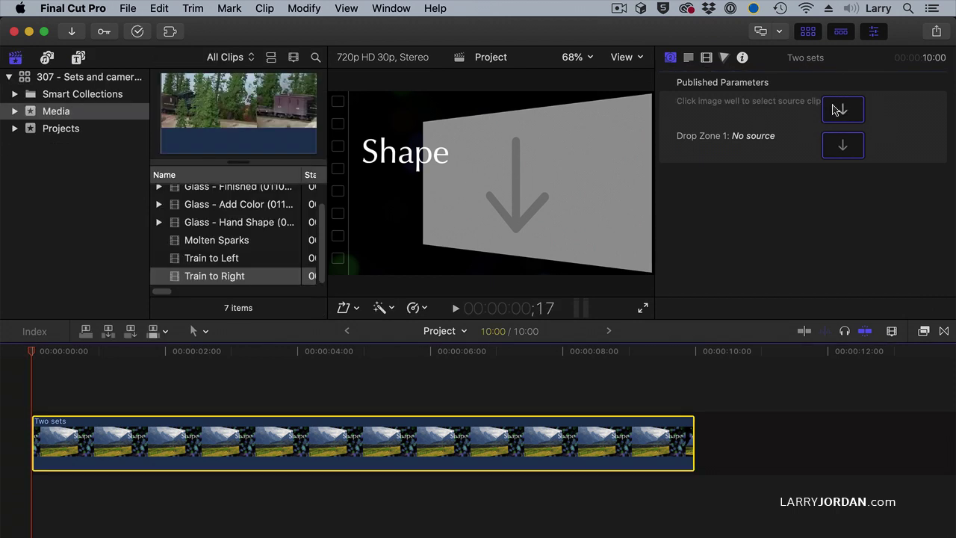
click(769, 128)
scroll(202, 265, up, 2)
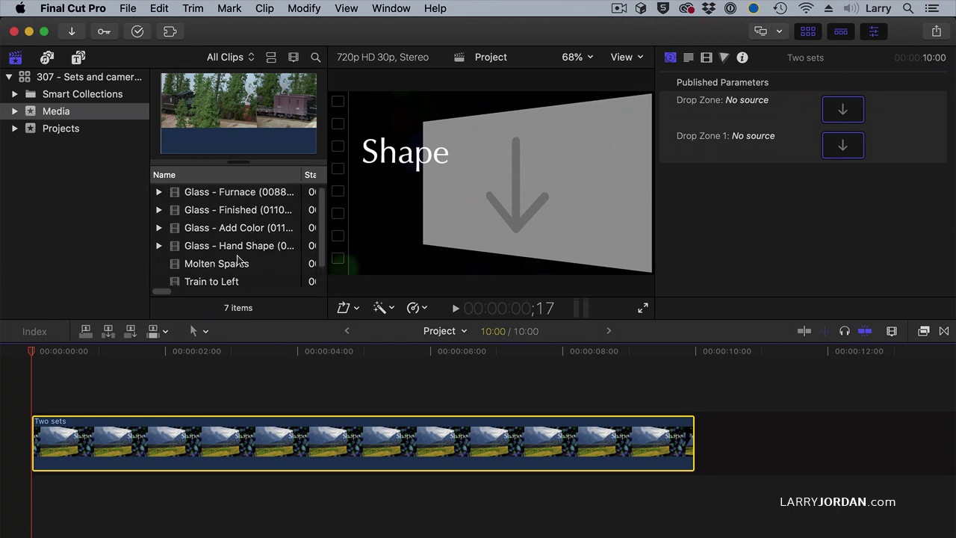
click(843, 109)
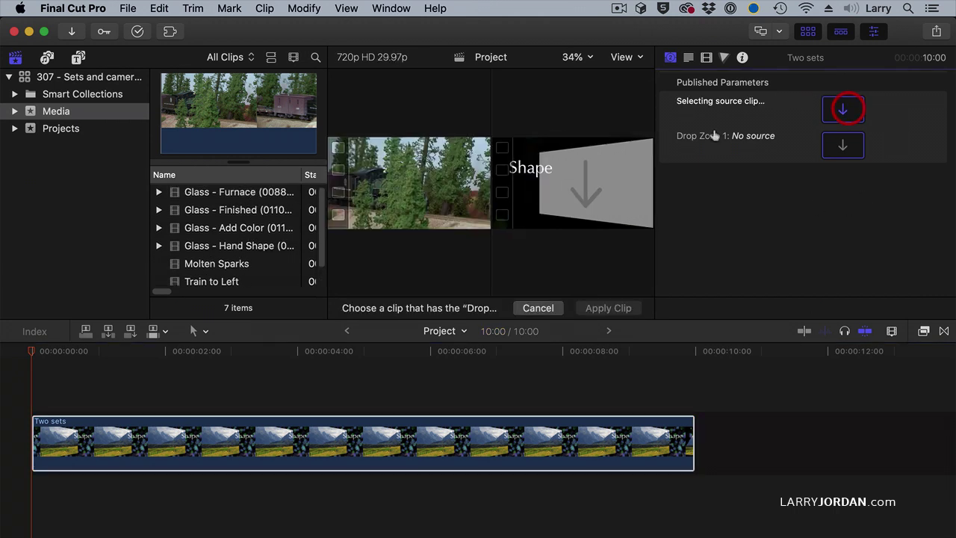
click(253, 238)
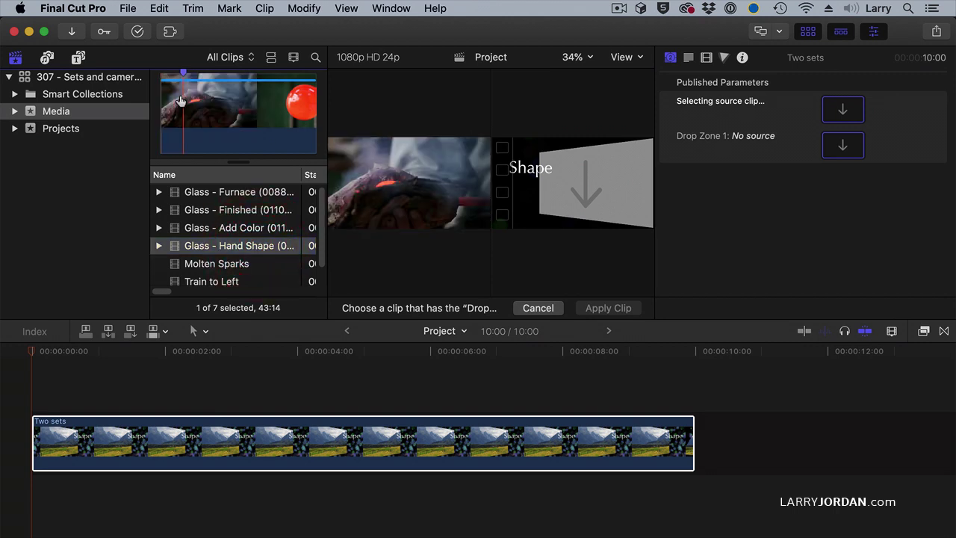
click(605, 309)
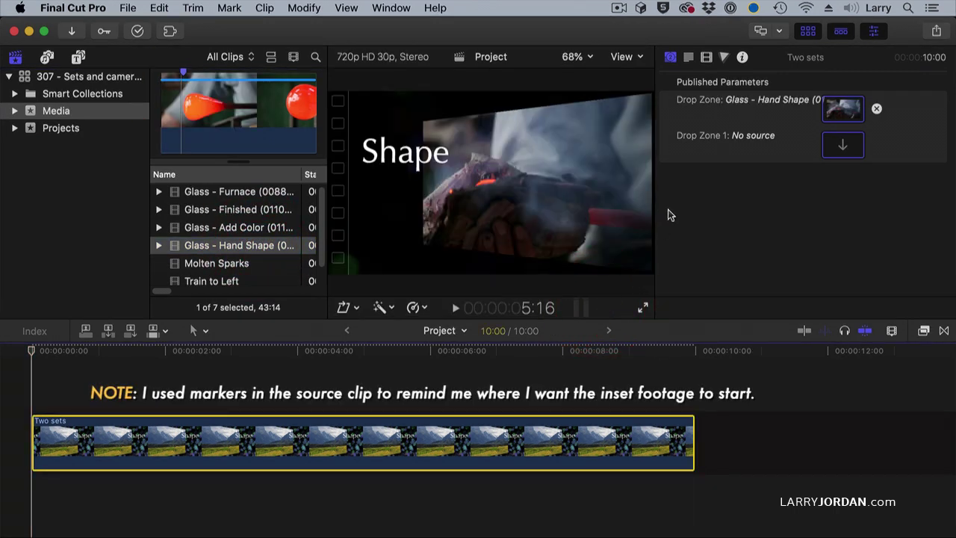
- Fill the second drop zone with Glass - Finished, choosing its start frame
click(836, 147)
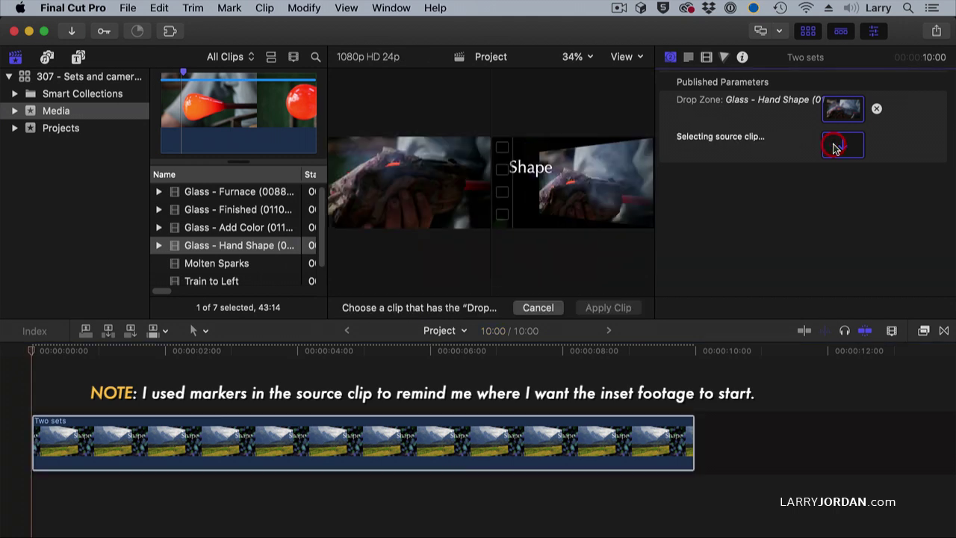
click(230, 210)
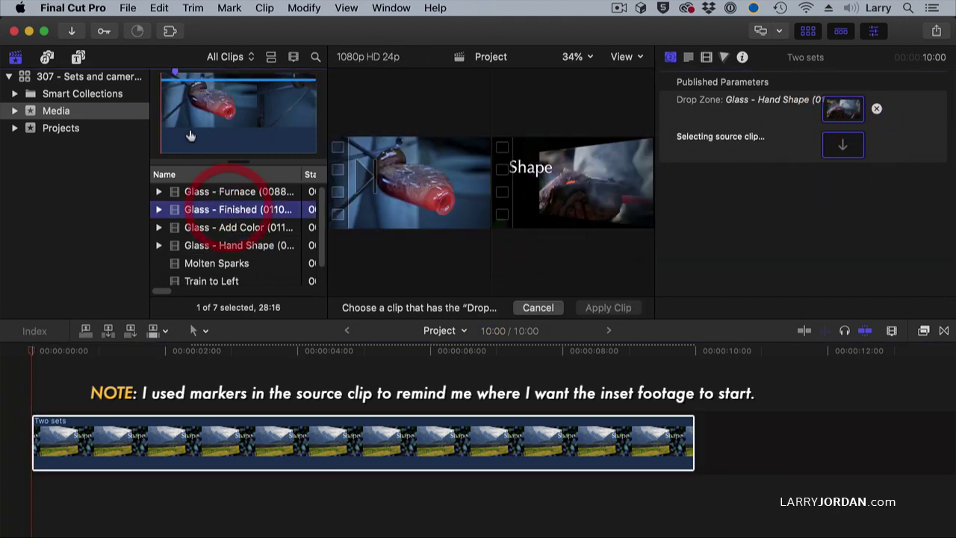
click(174, 105)
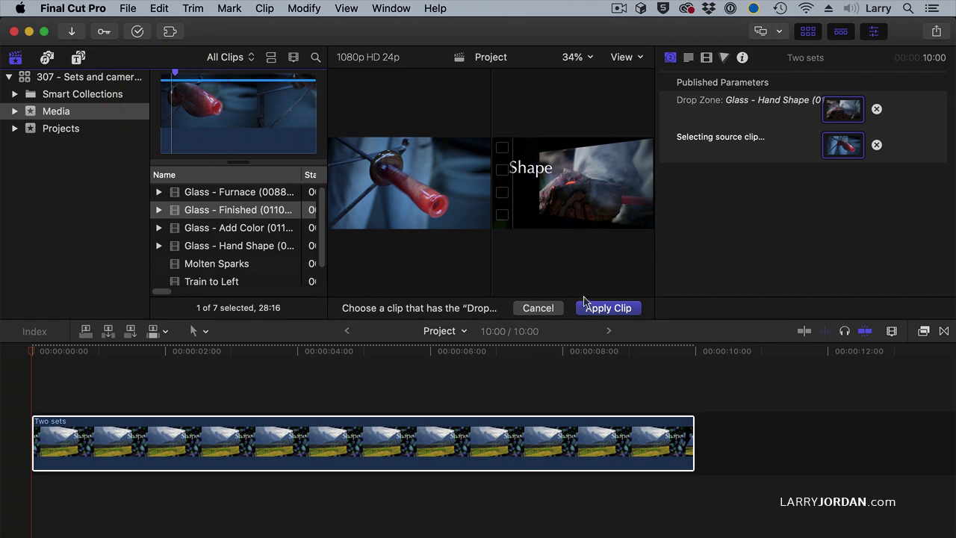
click(604, 308)
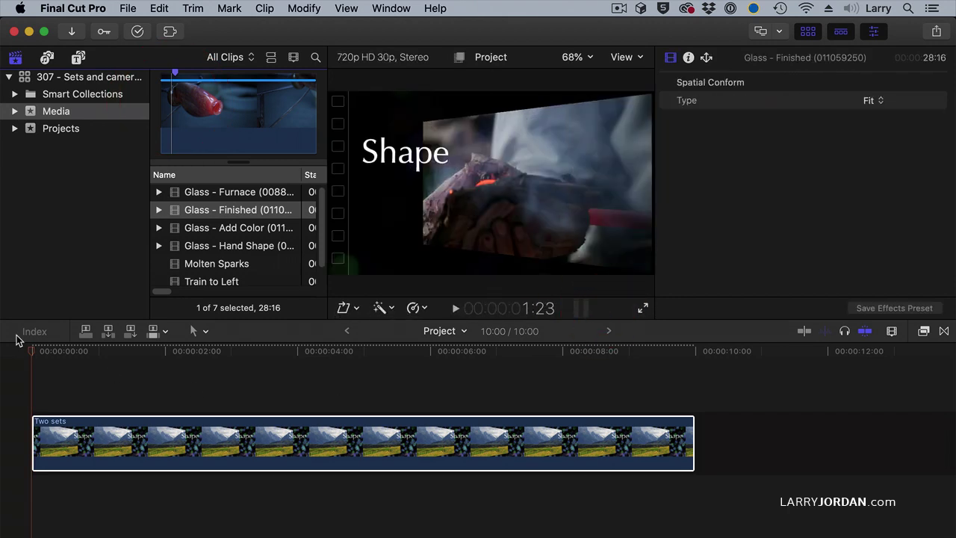
- At the second set, replace the title 'Shape' with 'Finish', undoing one mistaken entry
drag(91, 358, 506, 351)
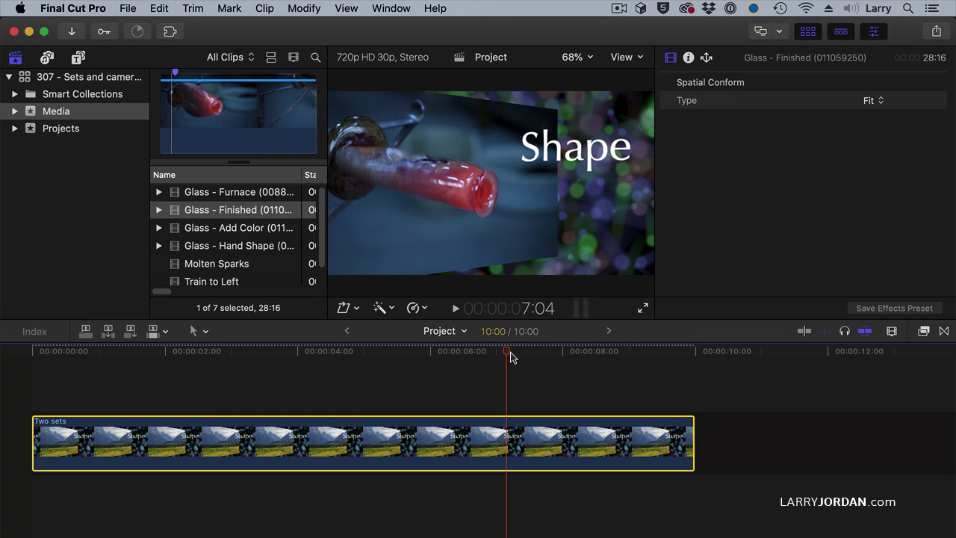
double_click(573, 148)
click(573, 148)
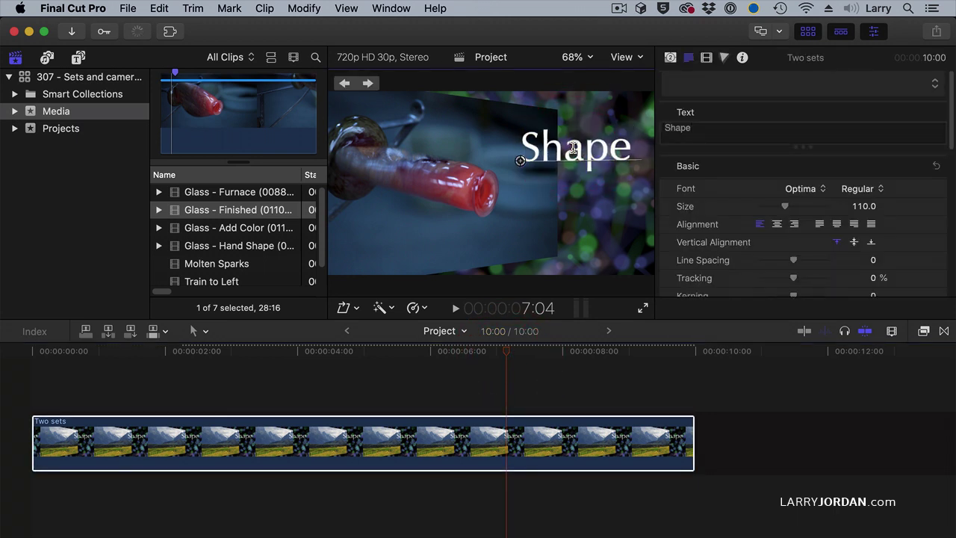
text(Finish)
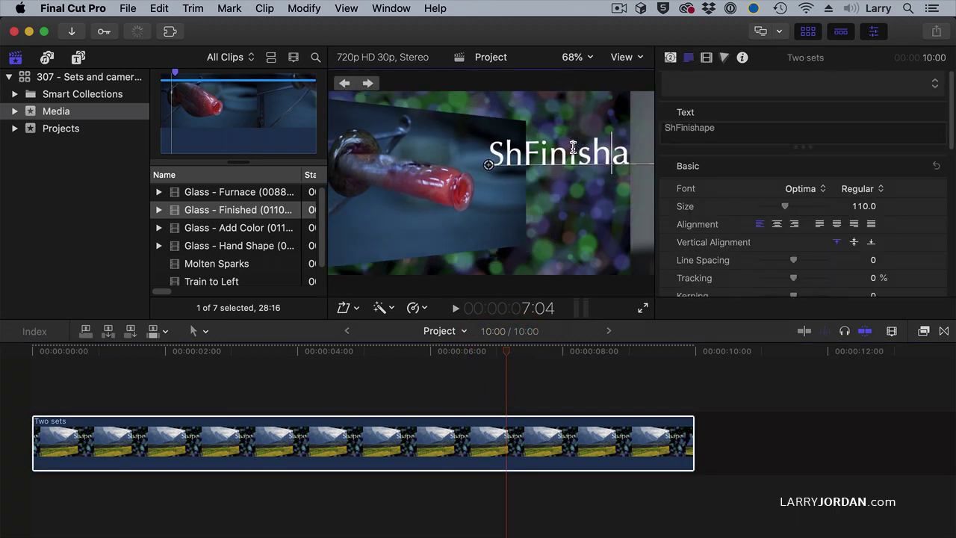
key(super+z)
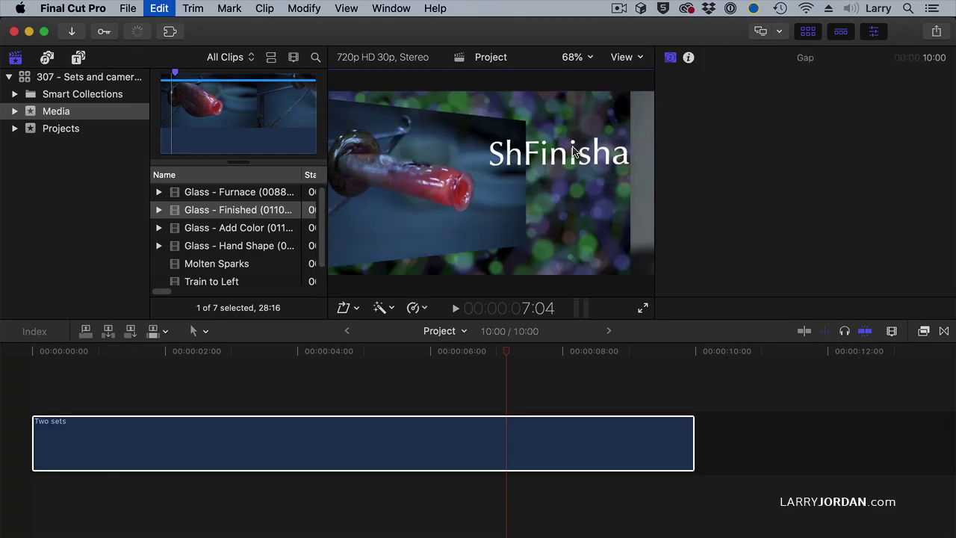
double_click(551, 156)
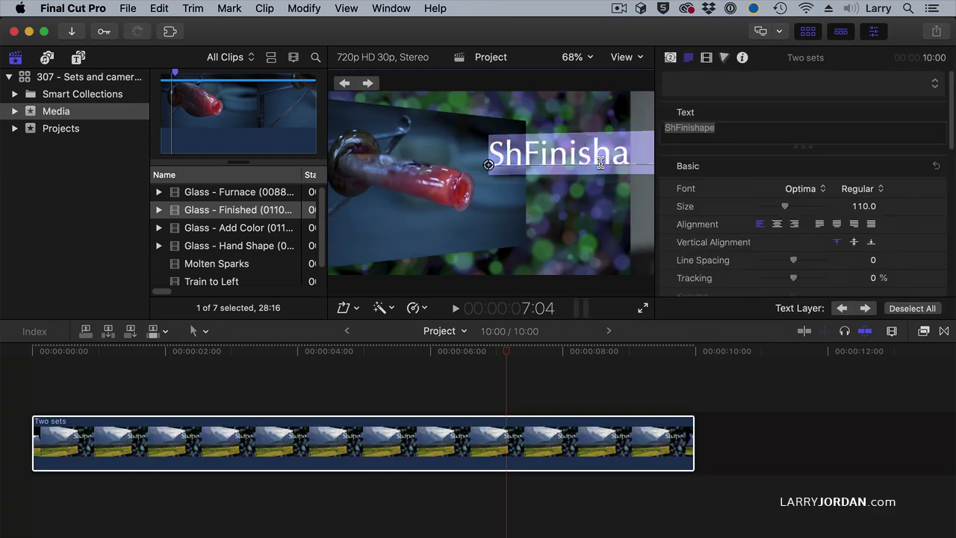
text(F)
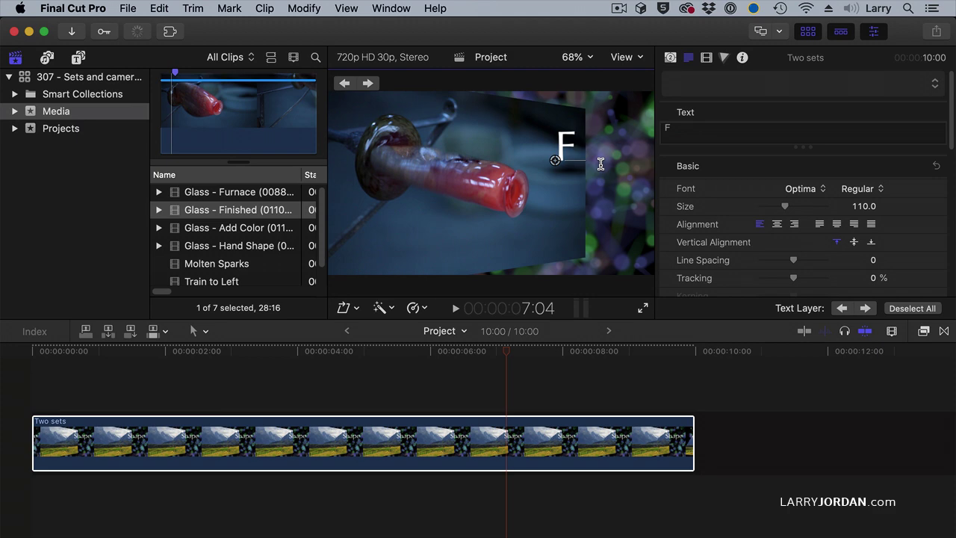
text(inish)
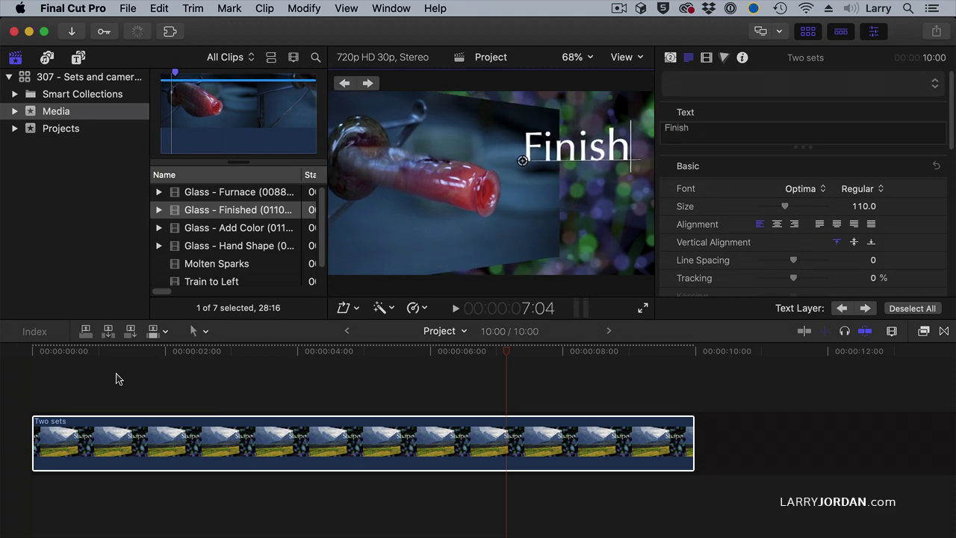
click(116, 379)
- Hide the browser and Inspector, then play the Two sets project from the start twice
key(Home)
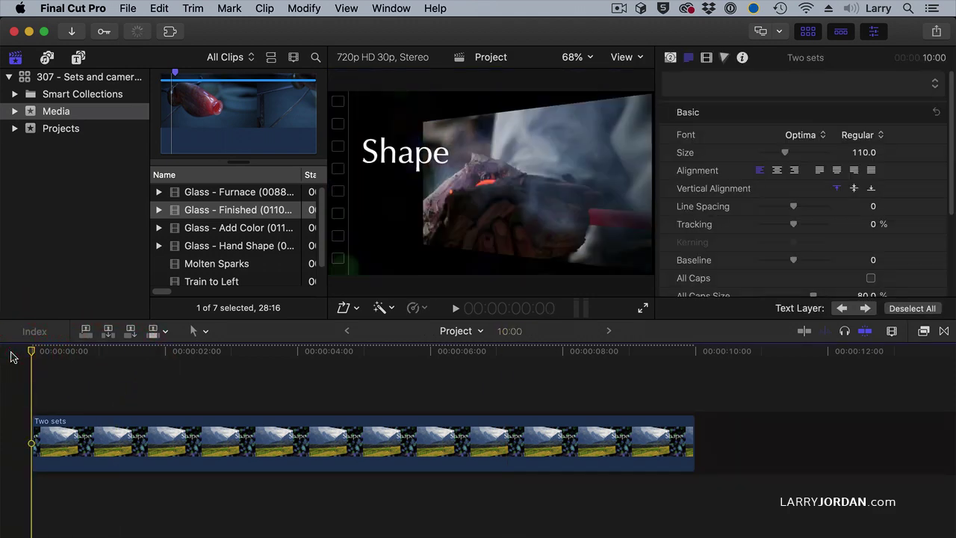
key(ctrl+super+1)
key(super+4)
key(space)
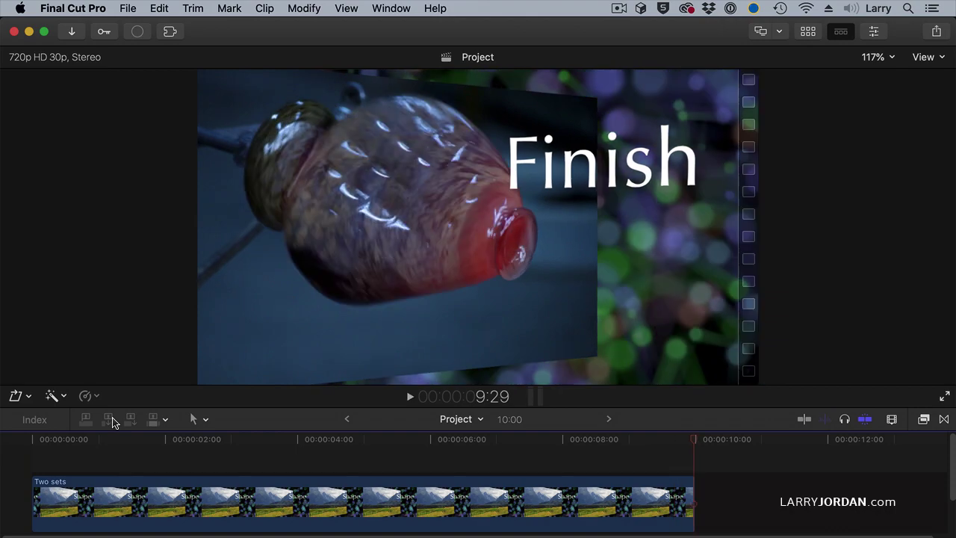
key(Home)
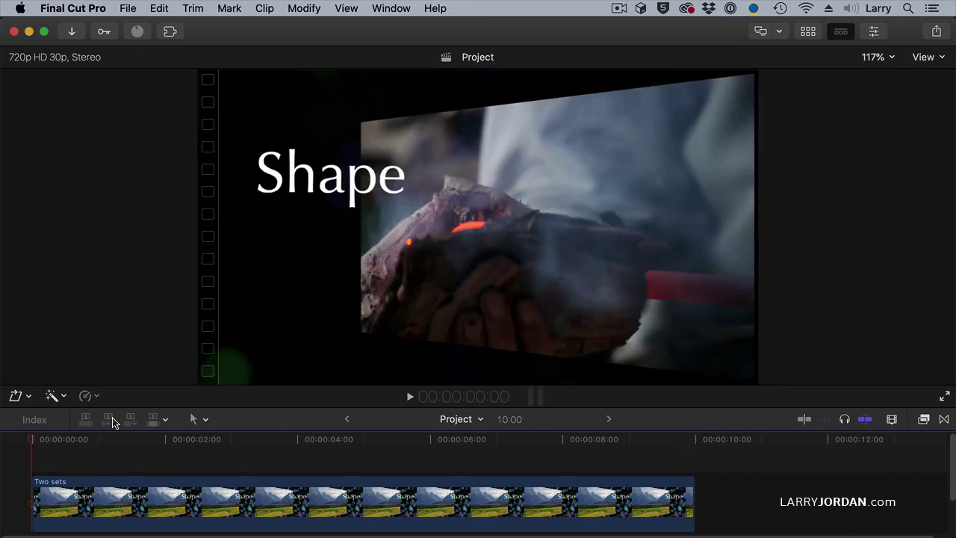
key(space)
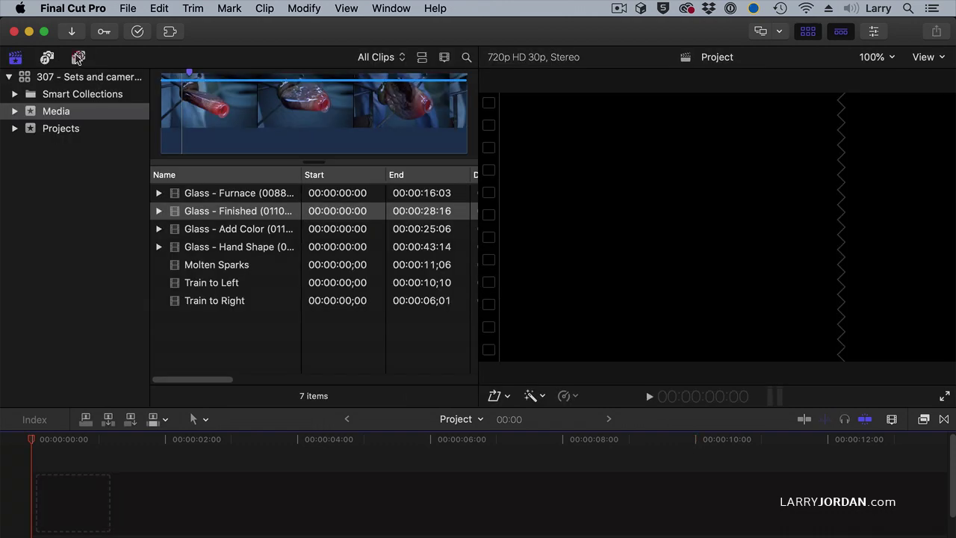
- Drag the Multiple Sets generator into the timeline and show its drop zone parameters in the Inspector
click(78, 58)
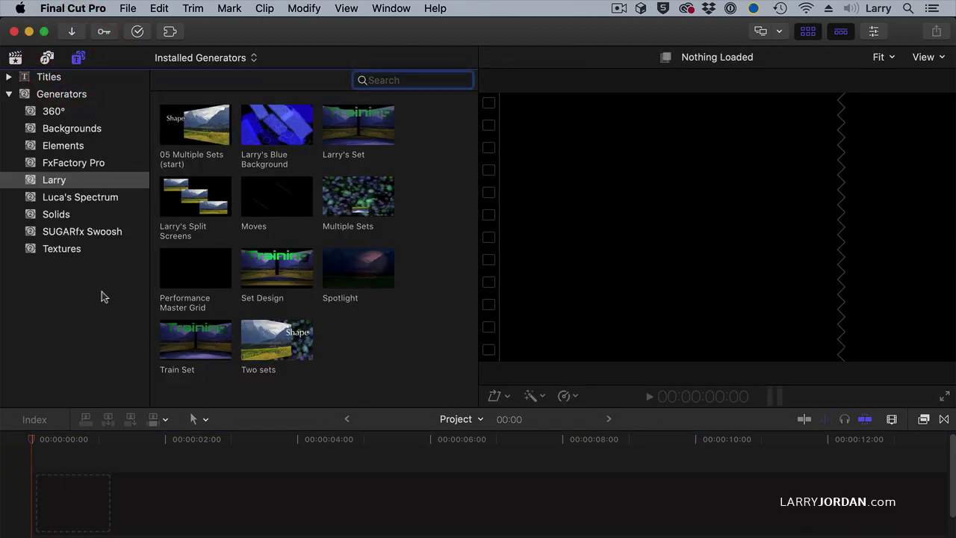
drag(350, 188, 302, 497)
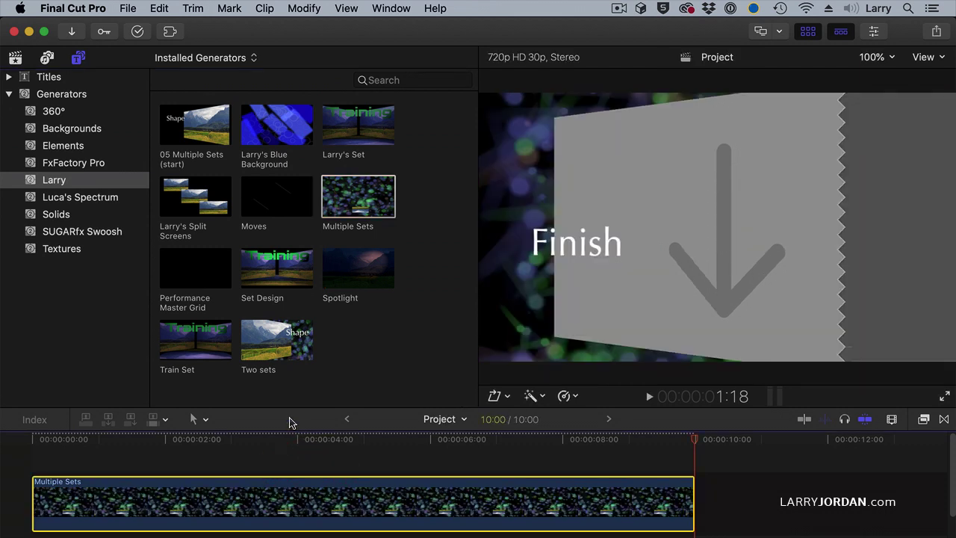
click(292, 440)
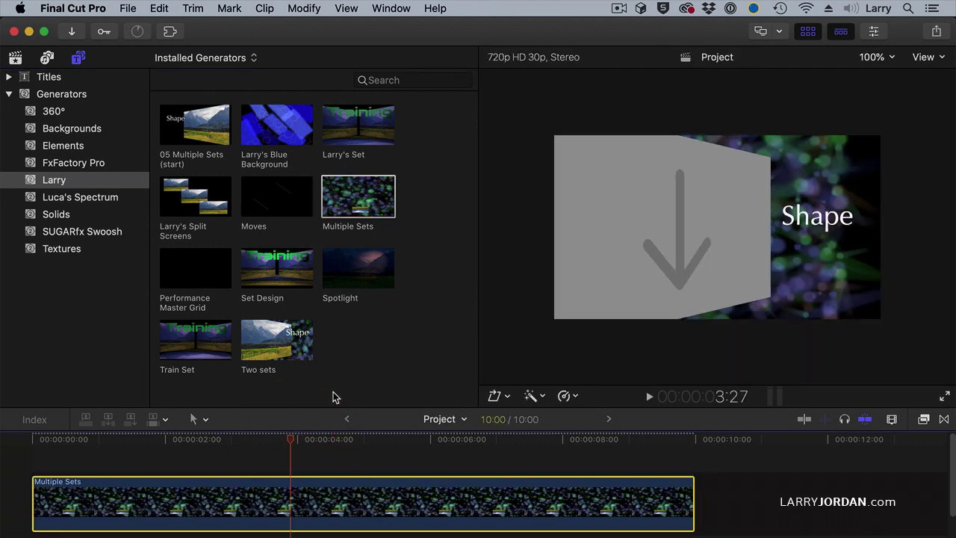
key(super+4)
click(376, 502)
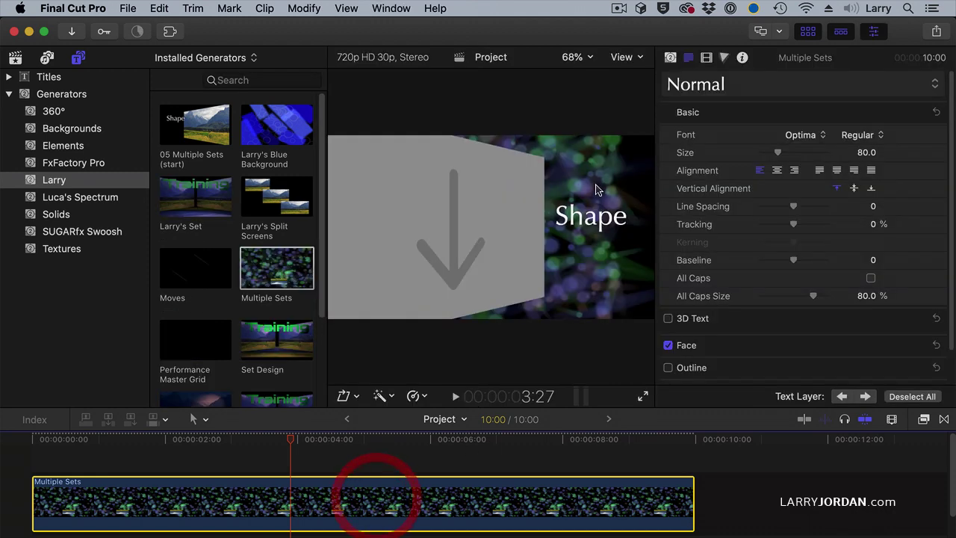
click(668, 58)
- Assign Glass - Hand Shape to Drop Zone 1 and Glass - Add Color to Drop Zone 2
click(842, 110)
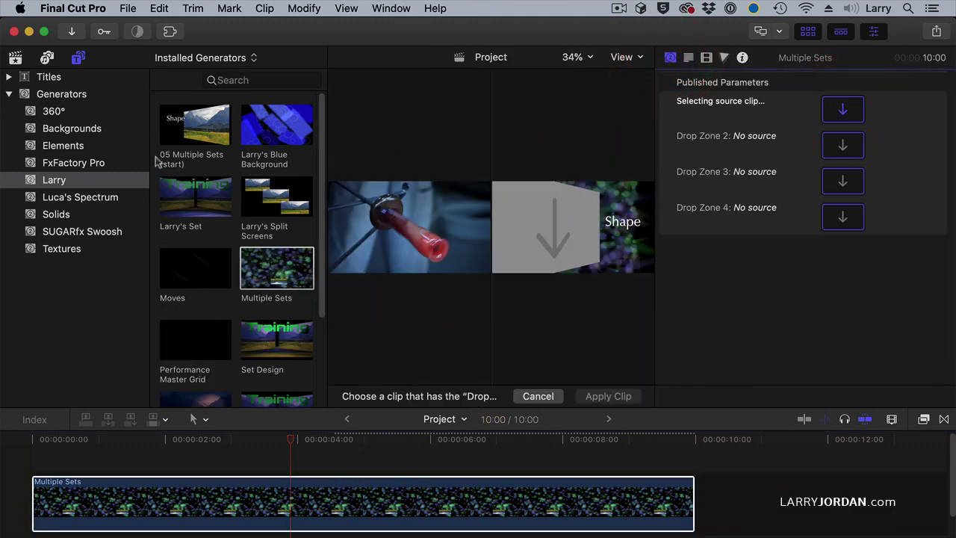
click(15, 57)
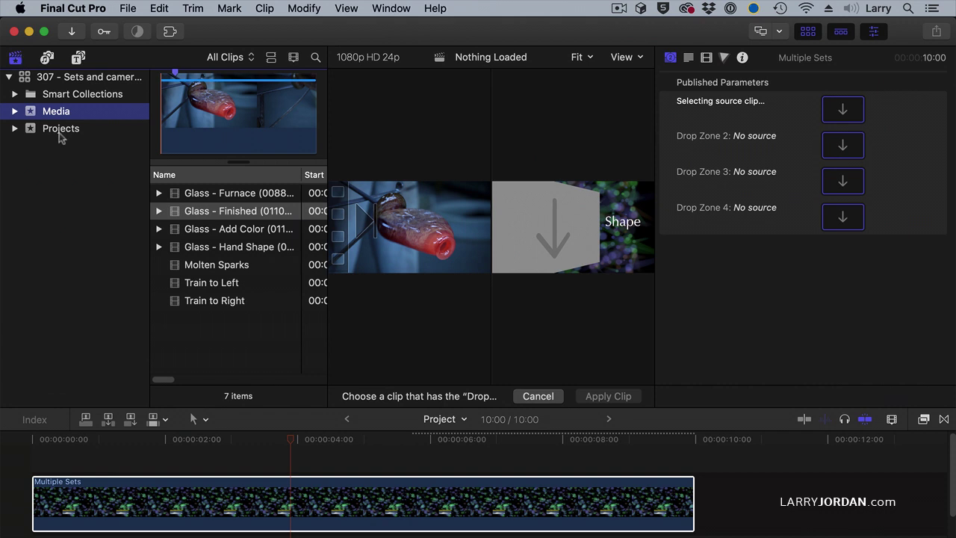
click(224, 250)
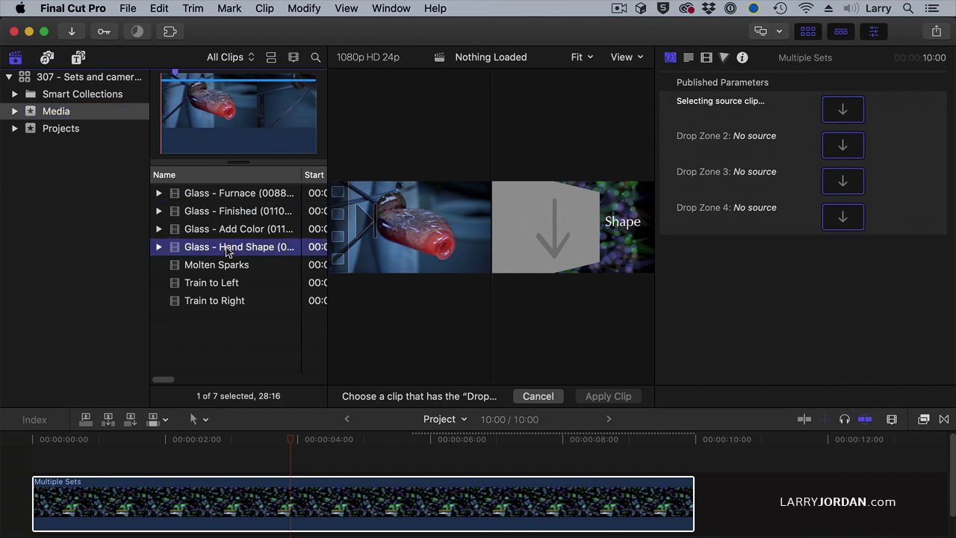
click(182, 99)
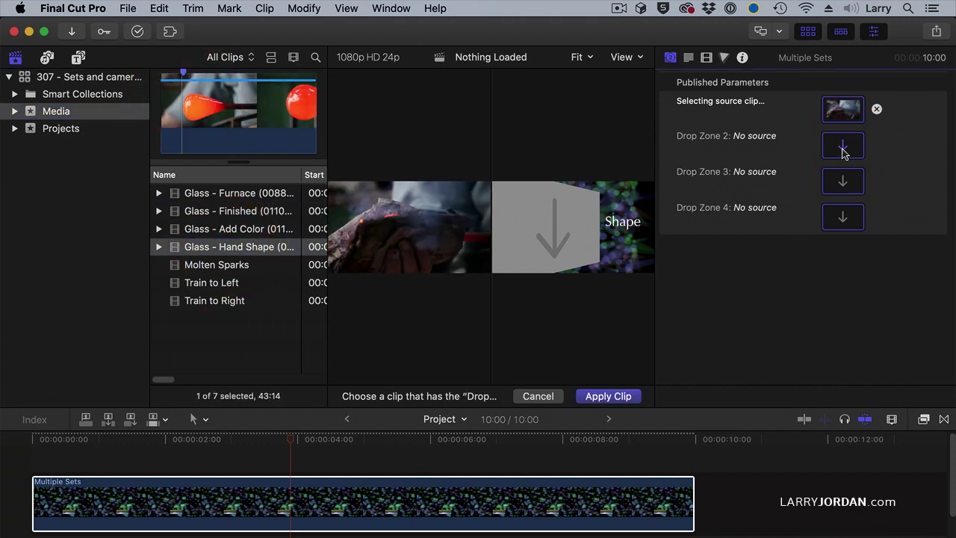
click(231, 229)
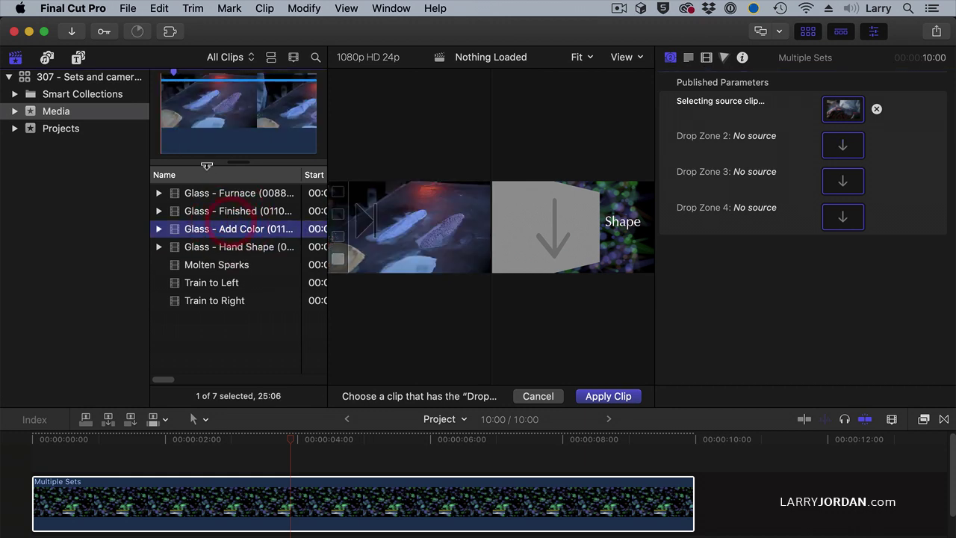
click(173, 118)
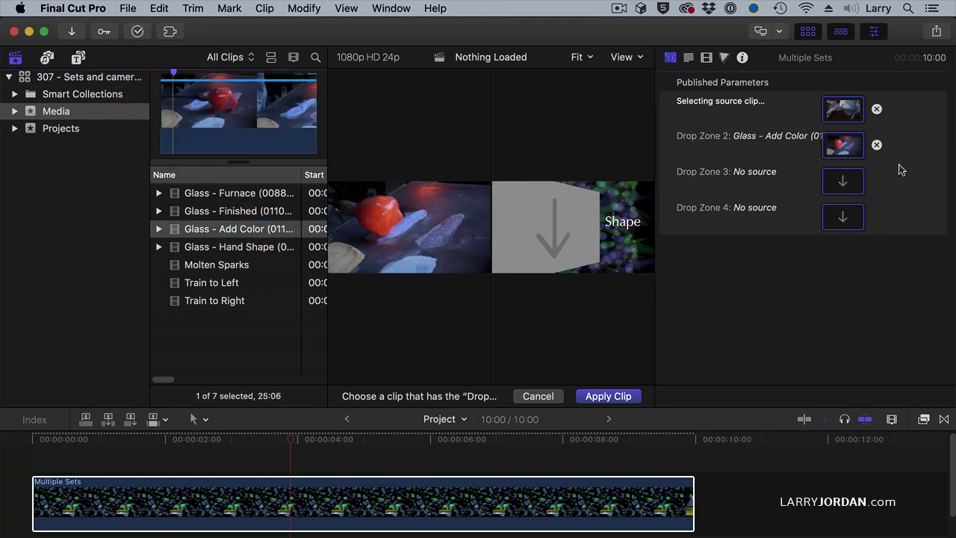
- Assign Glass - Furnace to Drop Zone 3 and Glass - Finished to Drop Zone 4, then apply
click(850, 188)
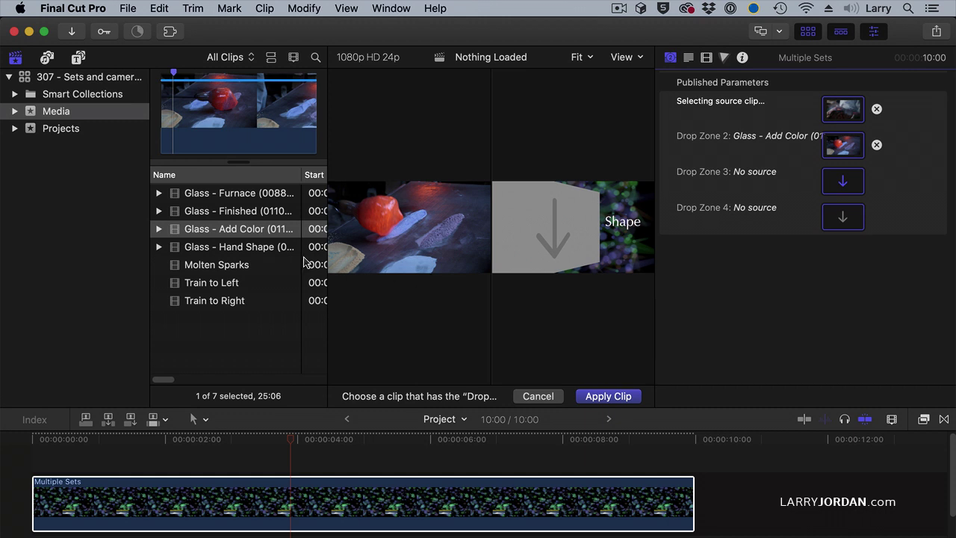
click(234, 193)
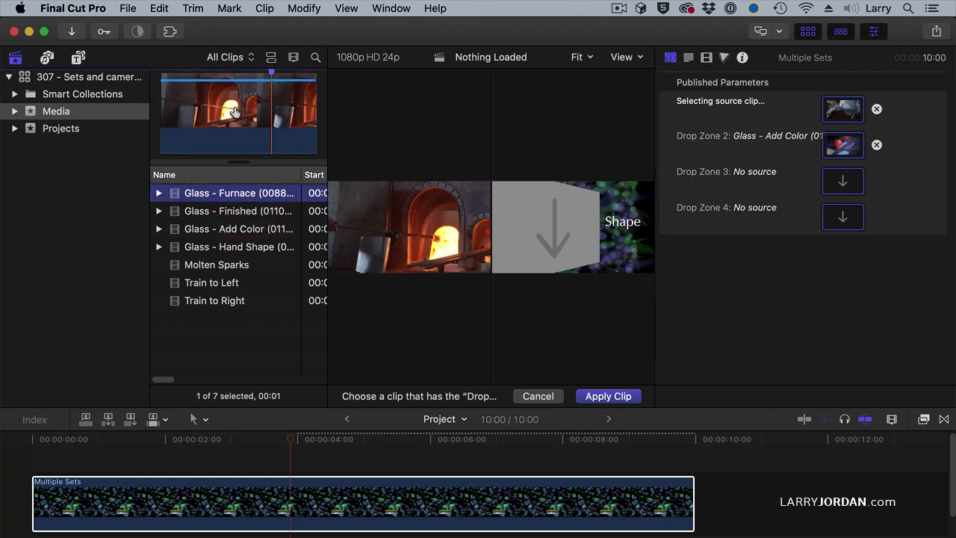
click(266, 112)
click(272, 112)
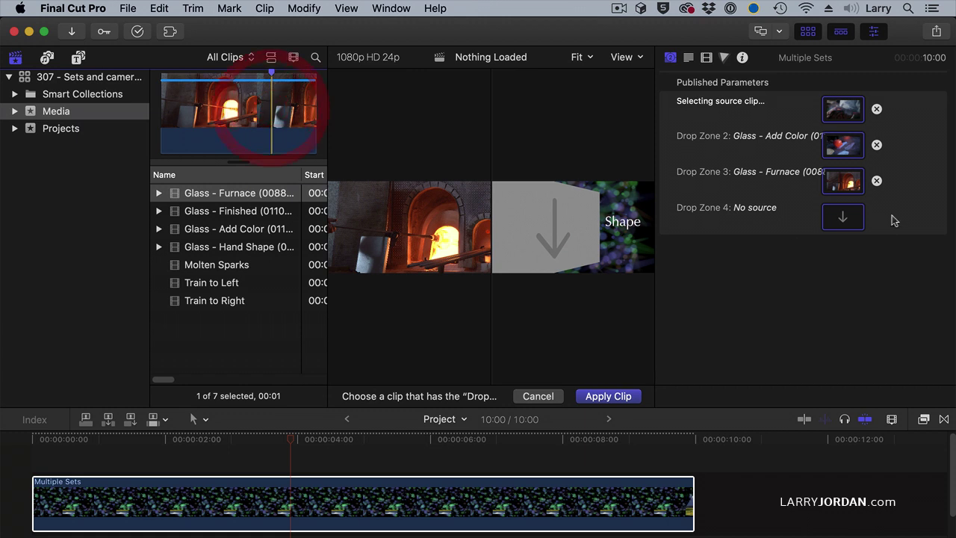
click(842, 216)
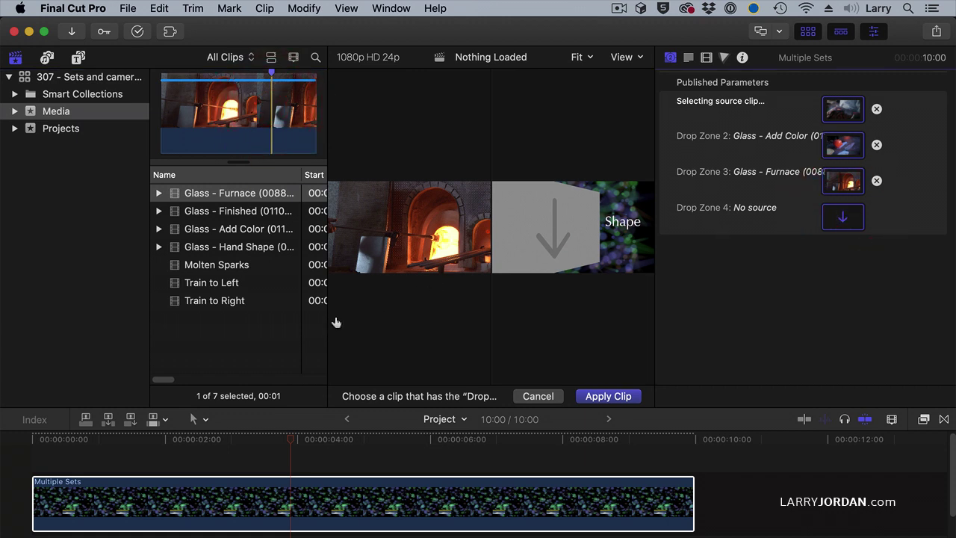
click(217, 211)
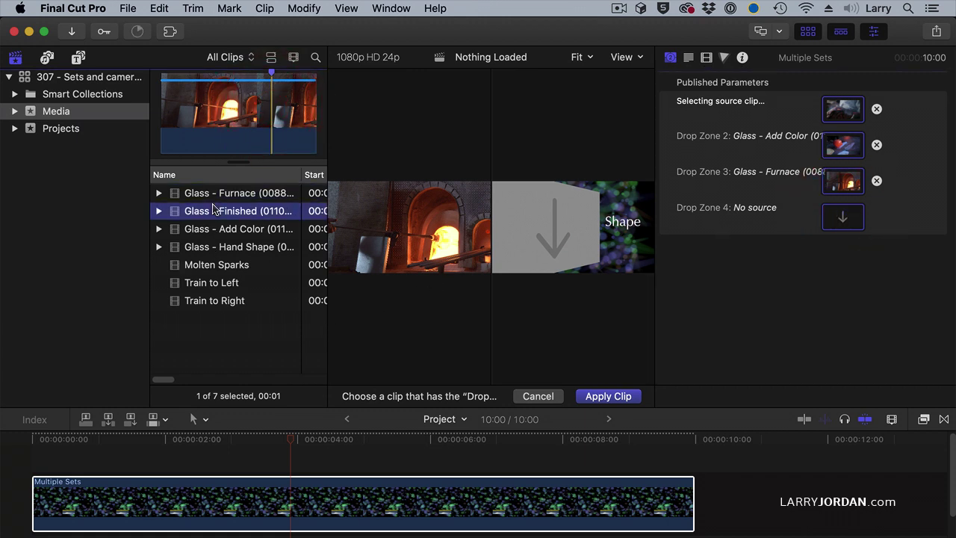
click(171, 108)
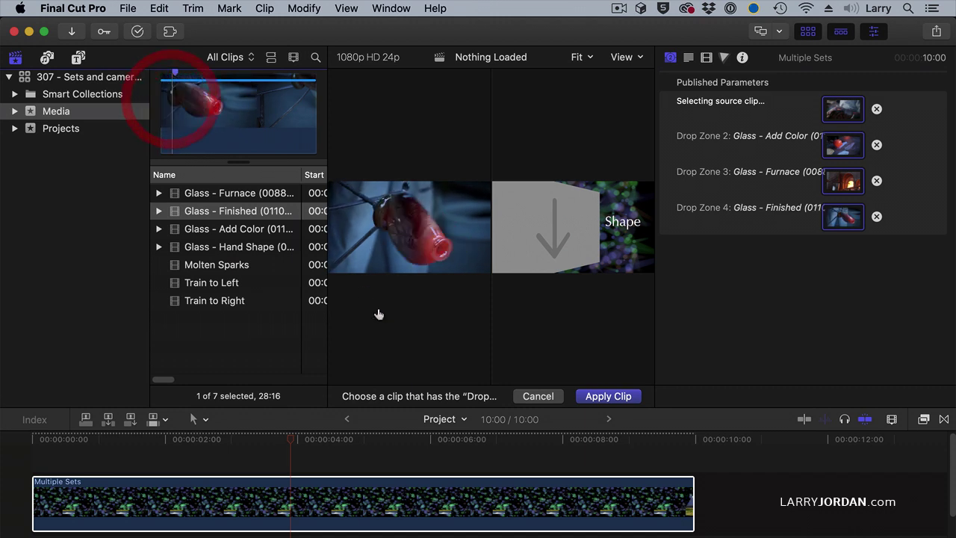
click(590, 400)
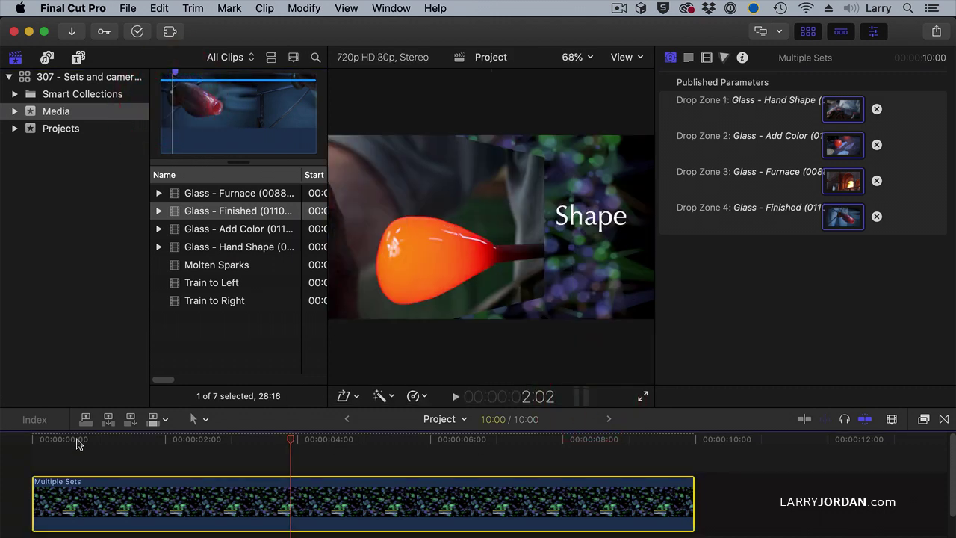
- Hide the Inspector and browser, play from the start, and dismiss the dropped-frames alert
click(11, 441)
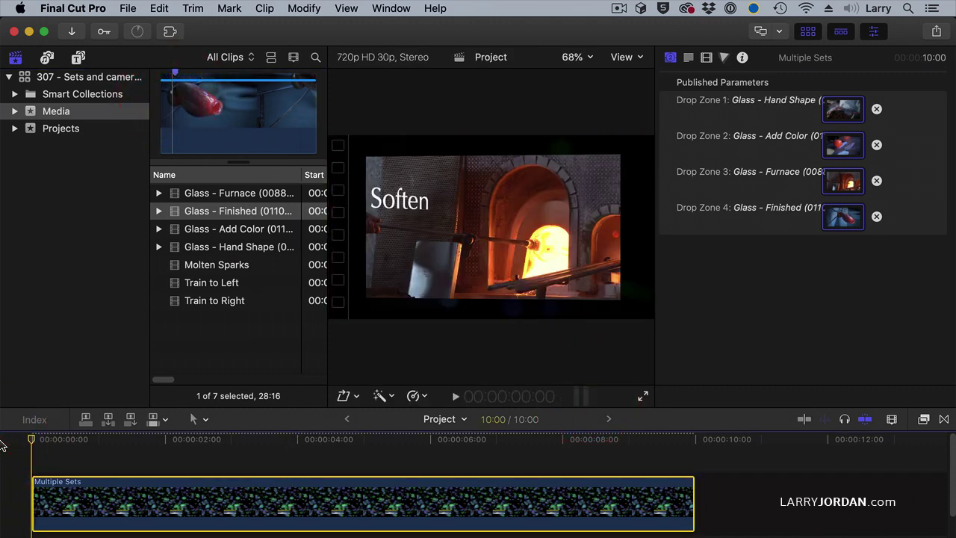
key(super+4)
key(ctrl+super+1)
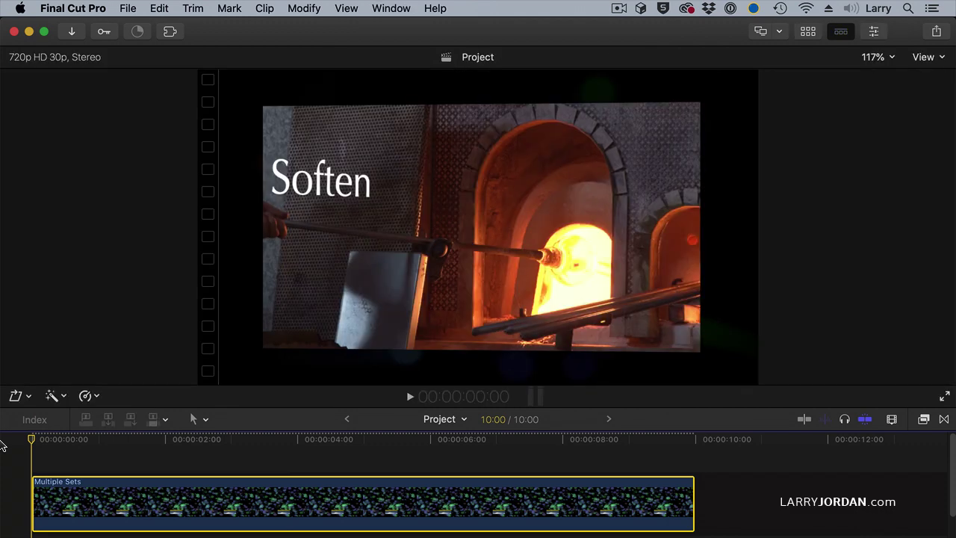
key(space)
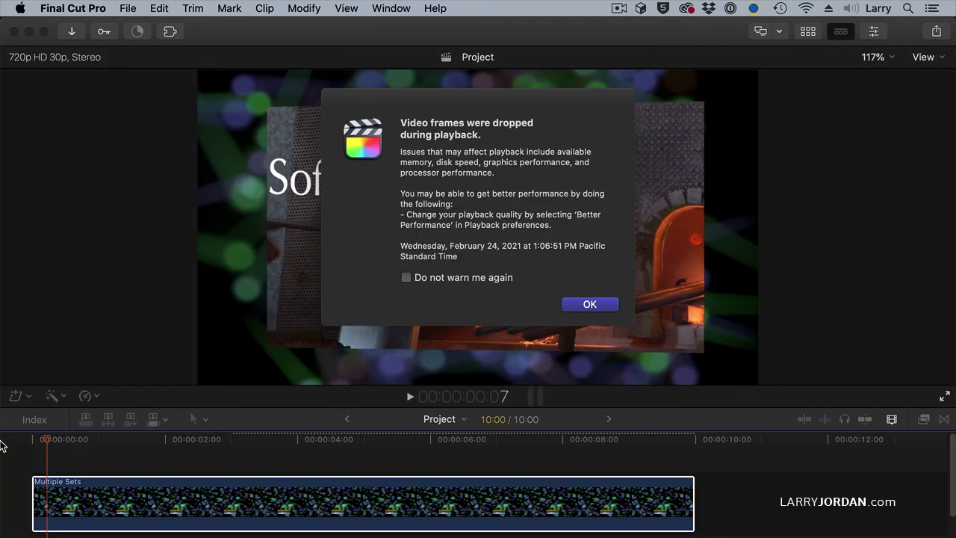
click(576, 307)
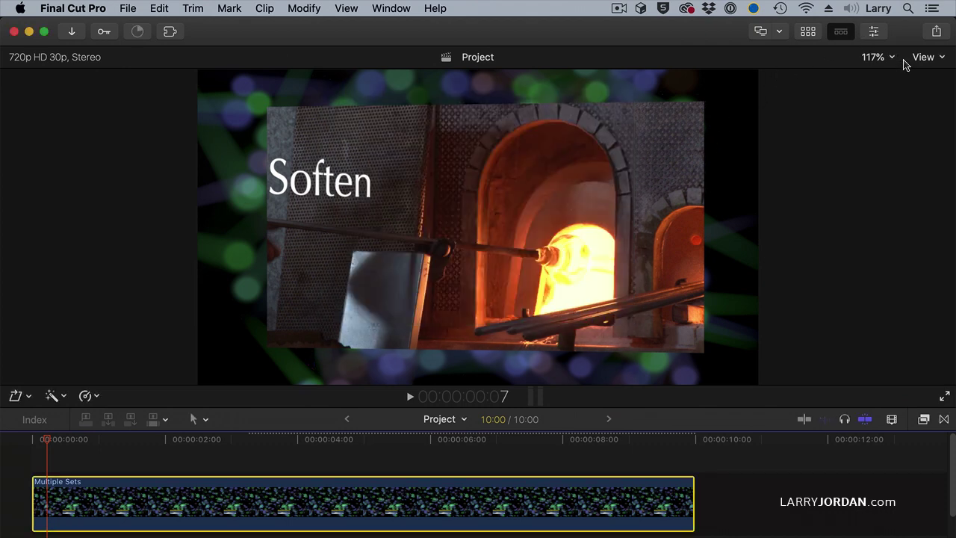
- Set viewer playback to Better Performance and play the multi-set move again
click(926, 57)
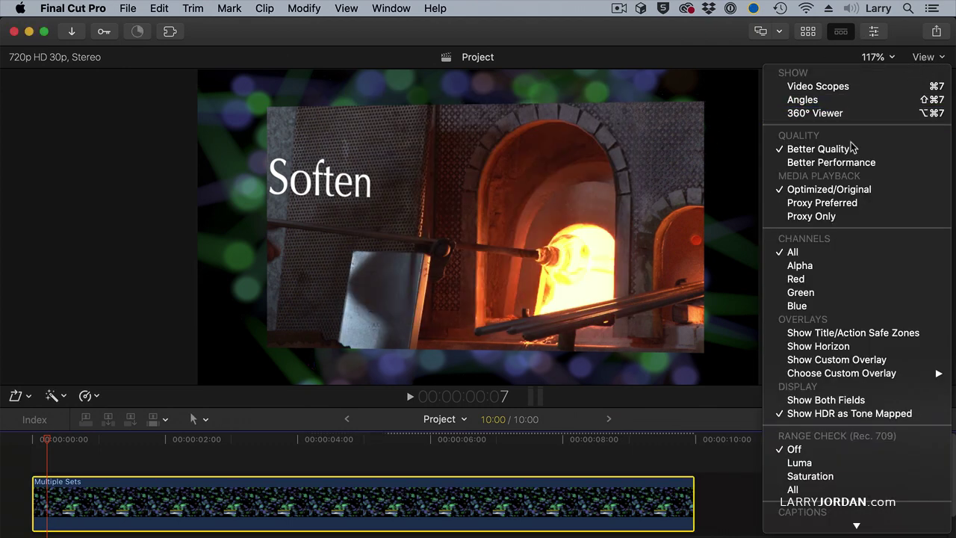
click(841, 166)
key(space)
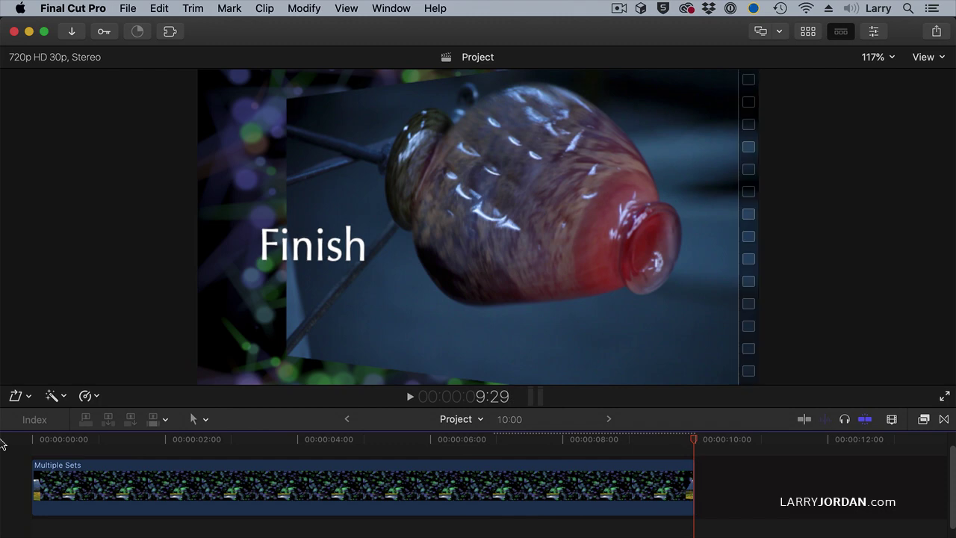
key(Home)
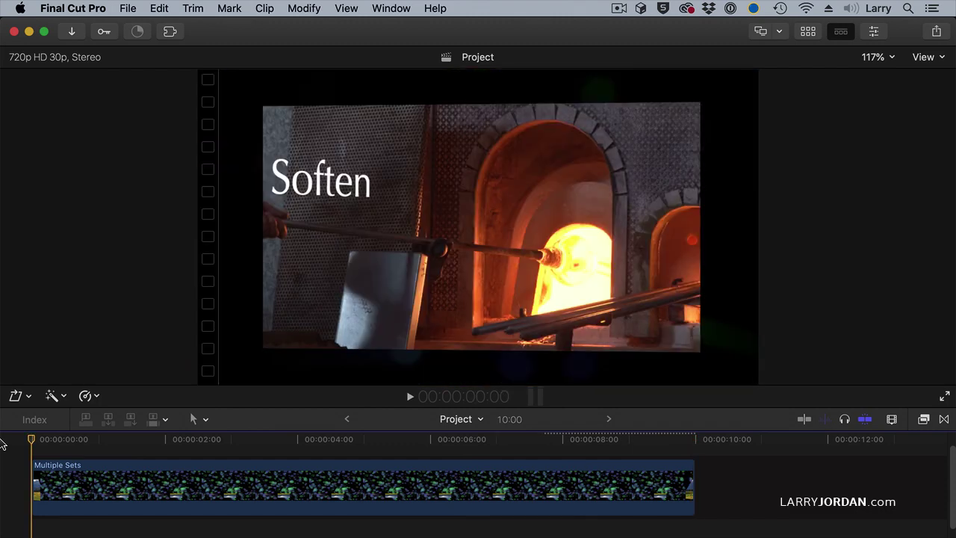
key(space)
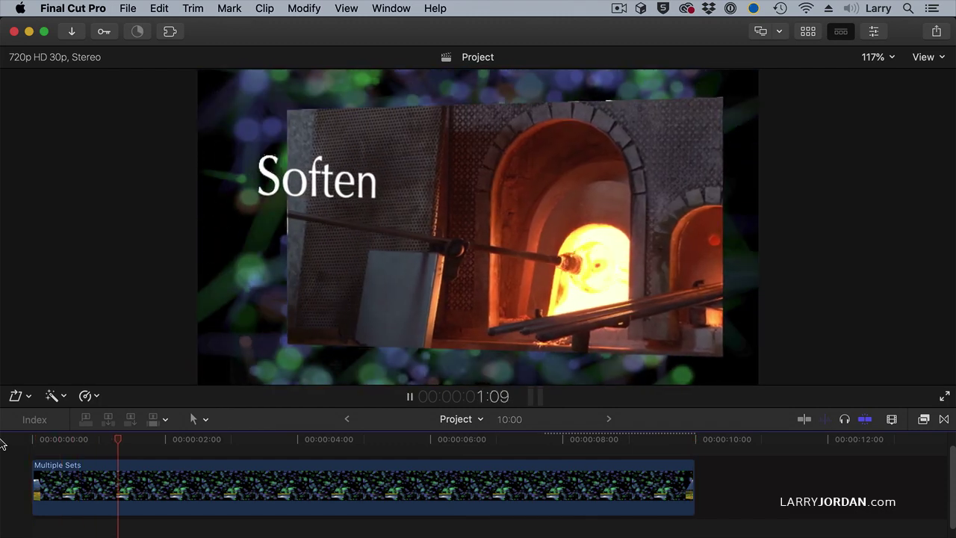